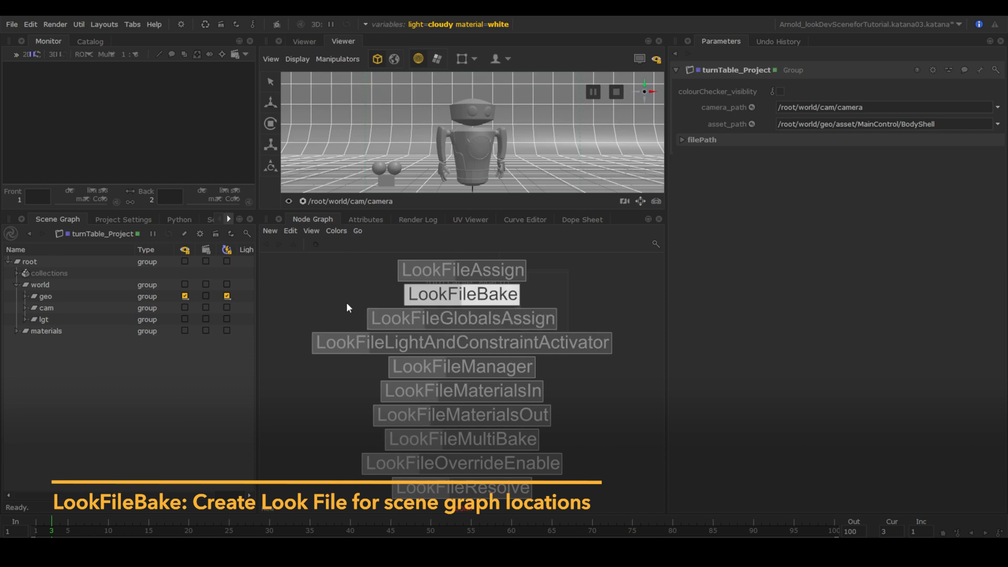
Place a LookFileBake node in the graph, frame it, and open its parameters (root /root/world).
key(Return)
click(360, 342)
key(f)
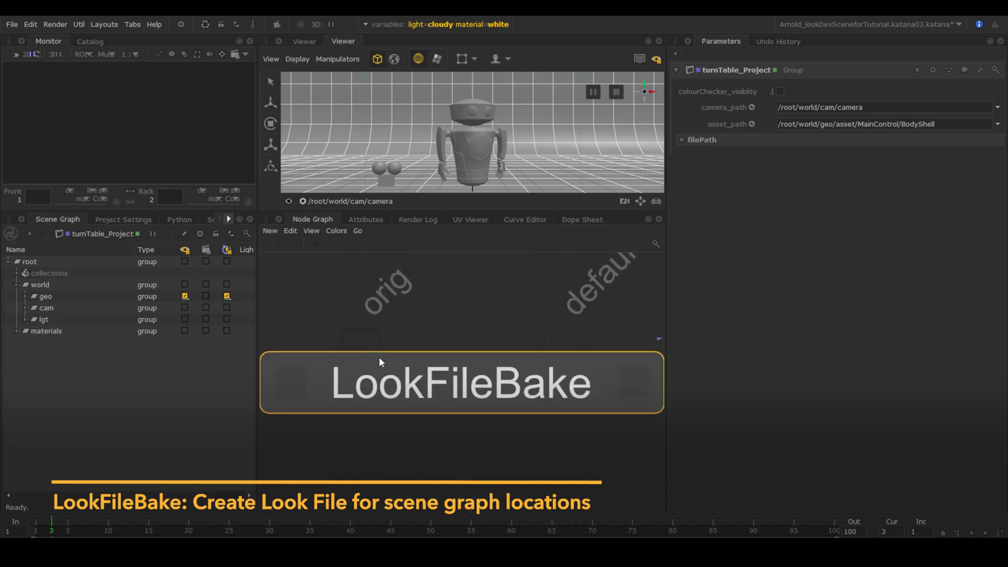
drag(404, 354, 400, 293)
drag(534, 349, 533, 298)
click(592, 385)
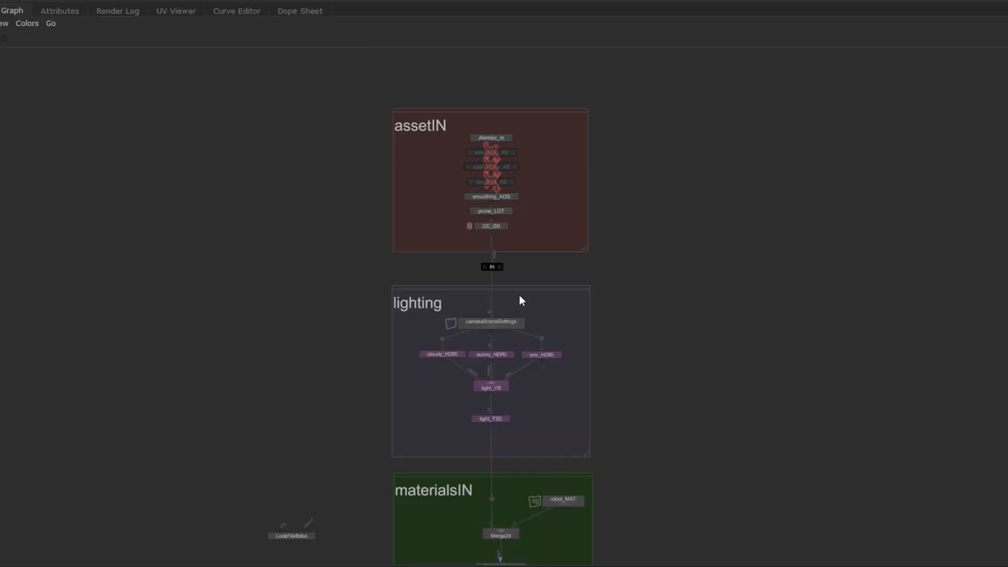
In the materialsIN network, wire LookFileBake's orig port to IN and its default port to OUT.
scroll(518, 297, up, 5)
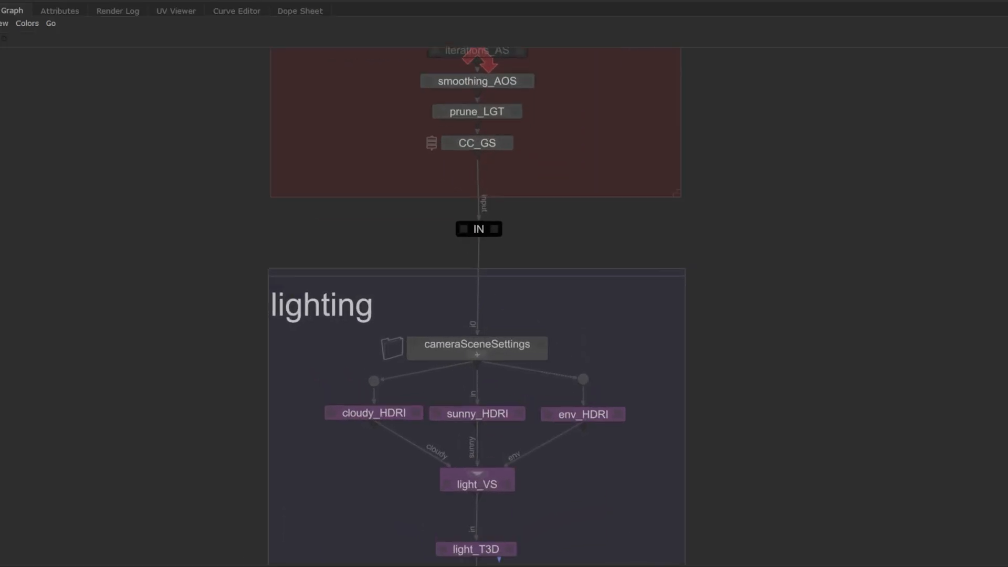
middle_drag(519, 297, 521, 104)
middle_drag(503, 377, 496, 184)
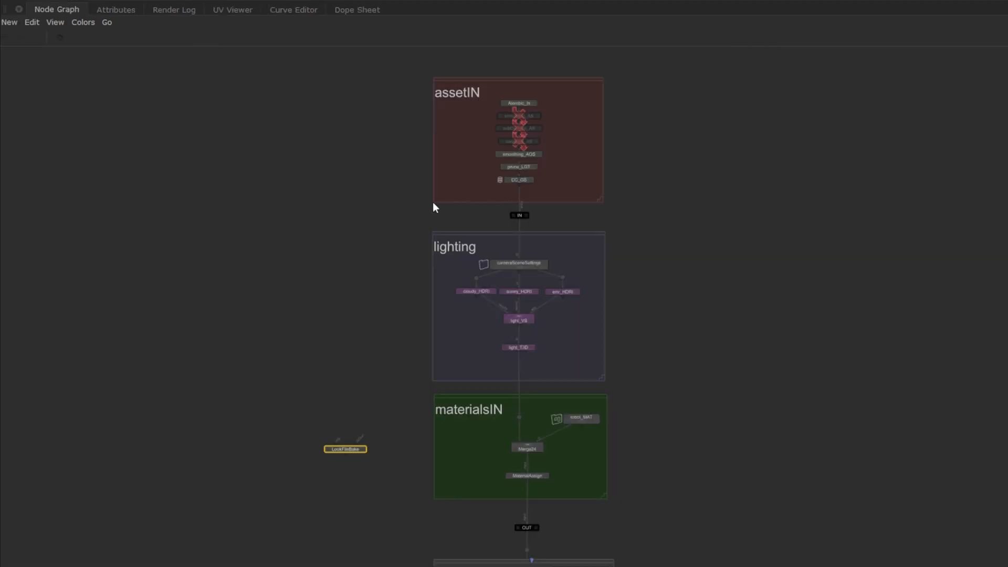
drag(383, 210, 579, 227)
drag(461, 514, 568, 540)
drag(335, 444, 520, 215)
drag(359, 441, 528, 531)
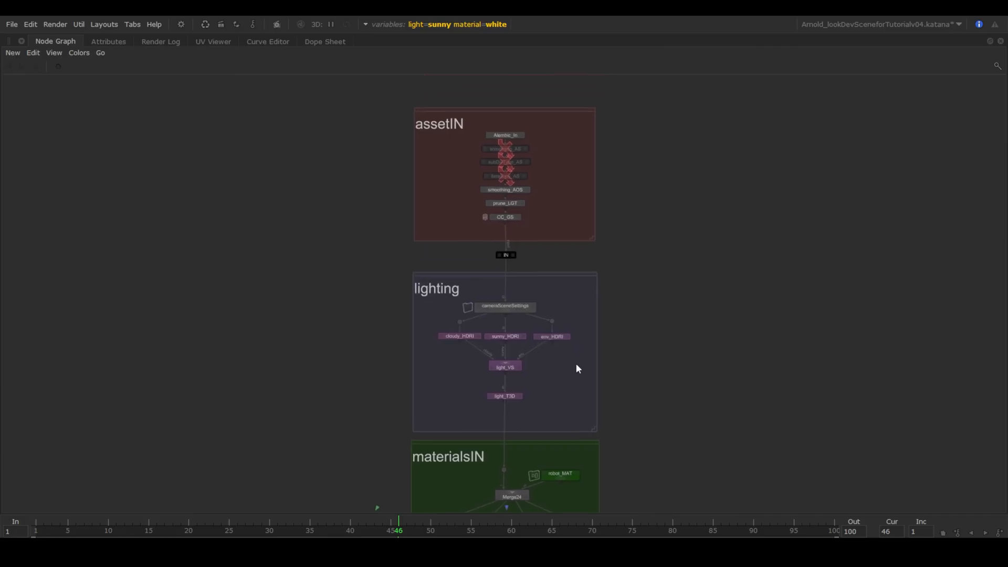
scroll(575, 363, up, 8)
middle_drag(506, 175, 561, 310)
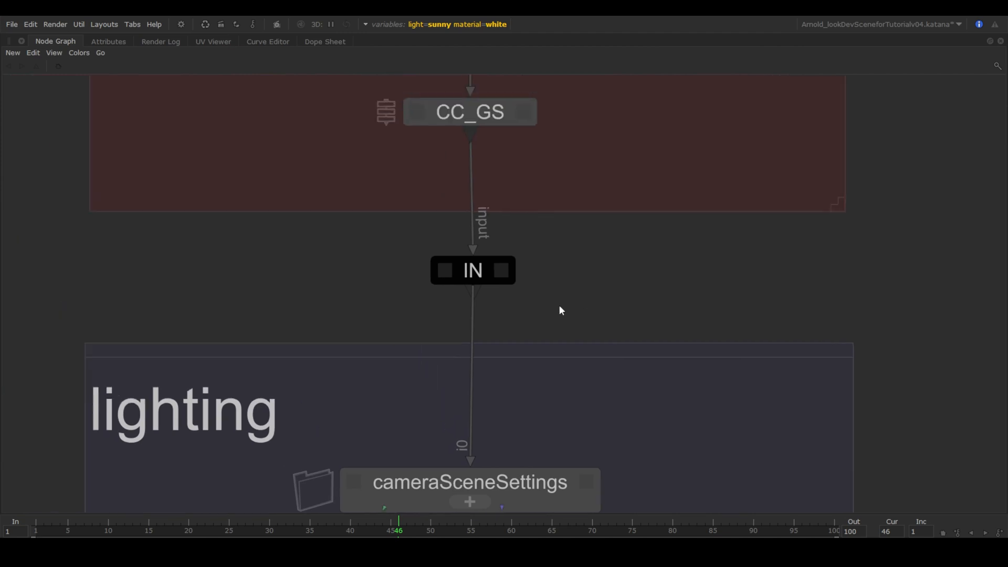
scroll(513, 288, up, 8)
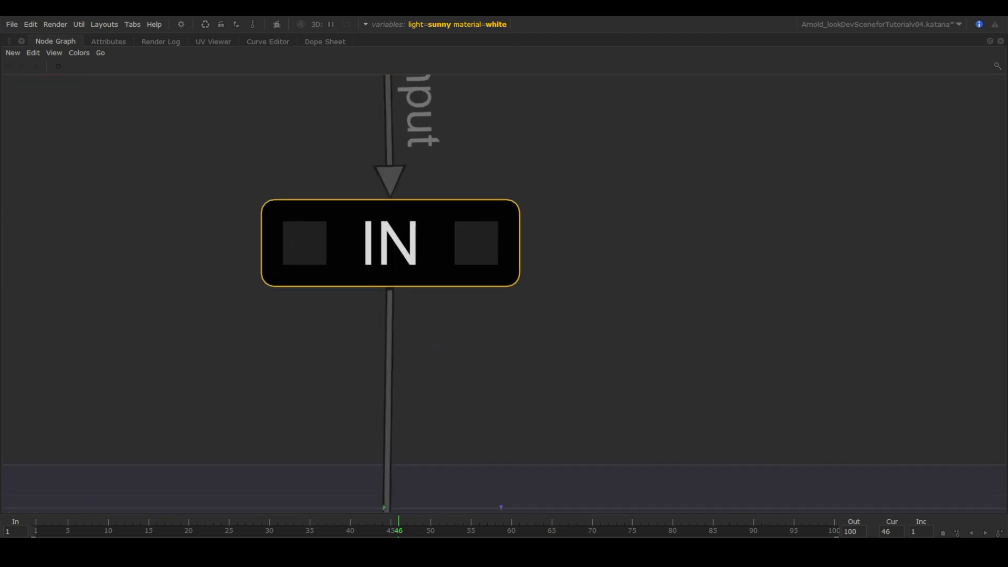
middle_drag(527, 394, 585, 395)
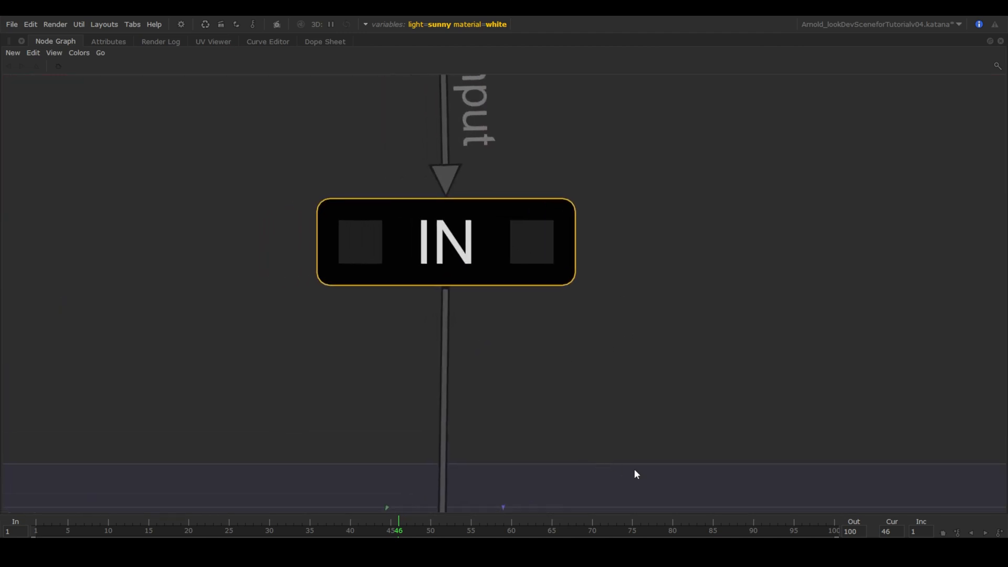
scroll(634, 471, down, 10)
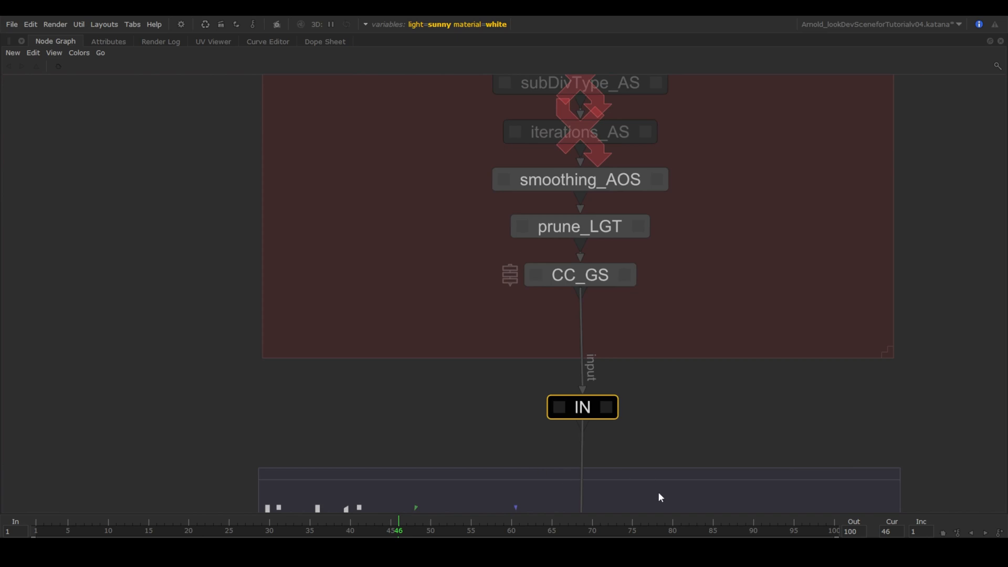
middle_drag(661, 497, 621, 149)
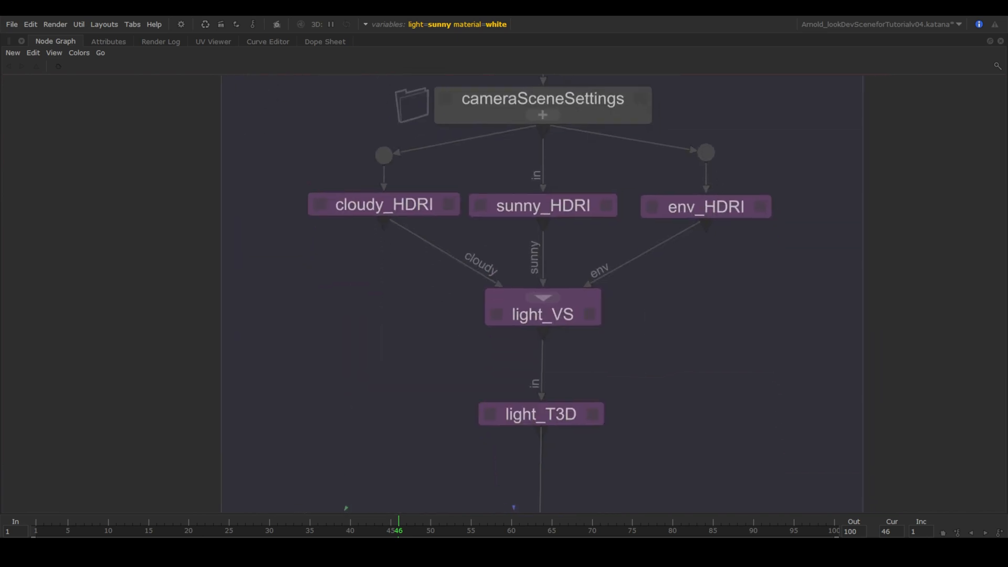
middle_drag(652, 502, 629, 68)
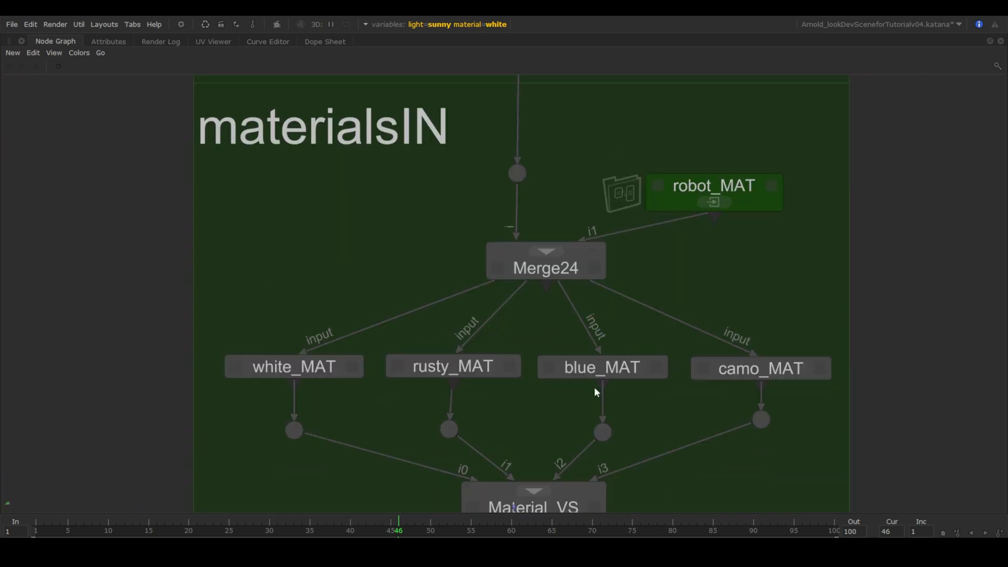
middle_drag(597, 486, 594, 22)
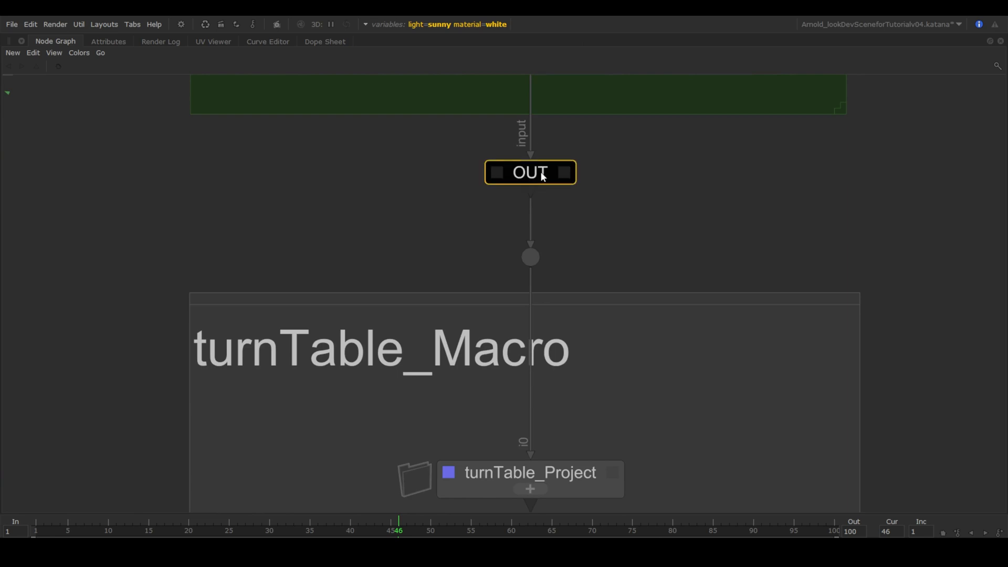
scroll(543, 176, up, 6)
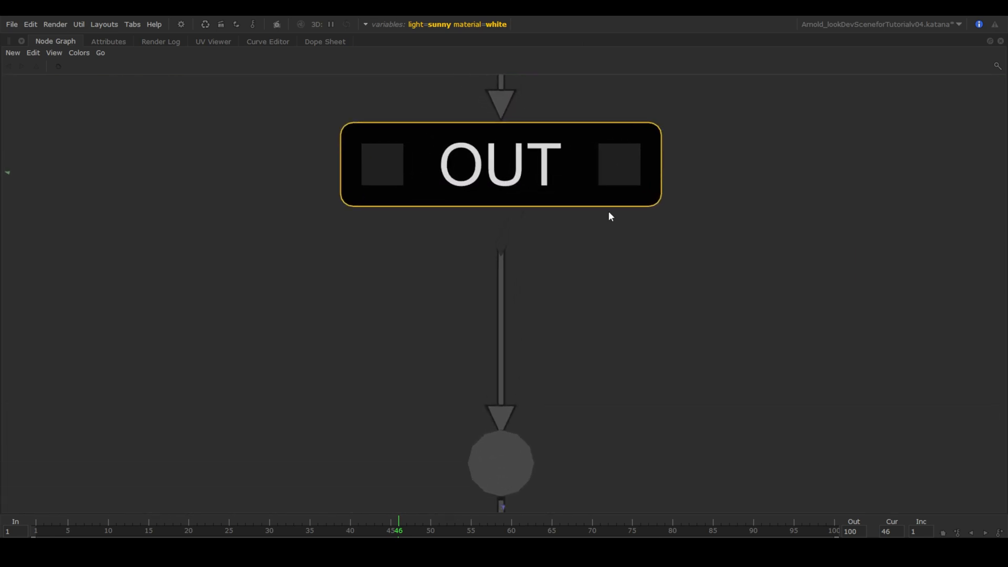
middle_drag(607, 214, 600, 330)
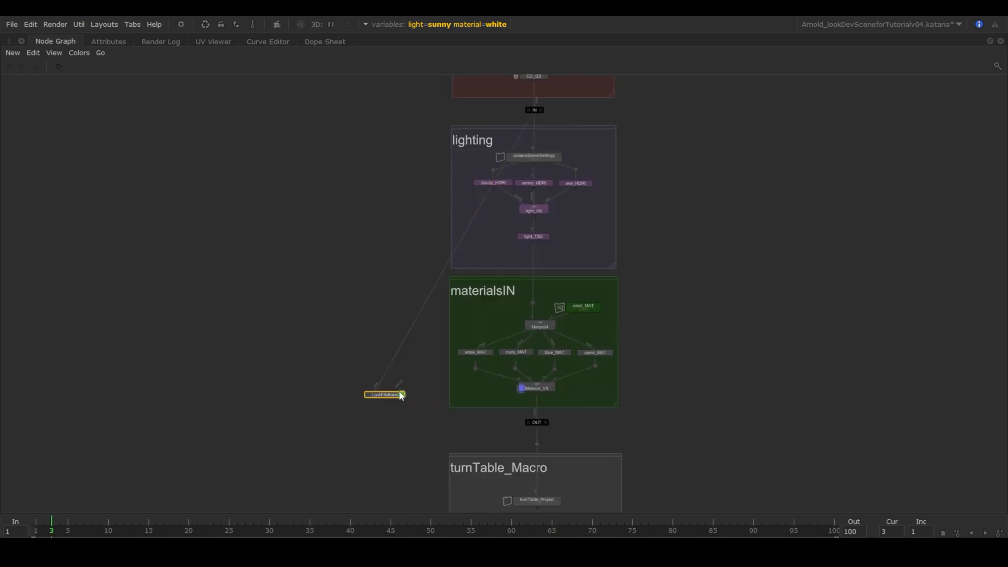
Connect LookFileBake's default input to OUT and move the node down-left.
drag(401, 394, 531, 422)
drag(380, 396, 336, 428)
scroll(348, 405, up, 5)
middle_drag(348, 406, 505, 336)
Add a Teleport above LookFileBake and paste a copy onto the default wire beside it.
key(Tab)
text(tele)
key(Return)
click(448, 348)
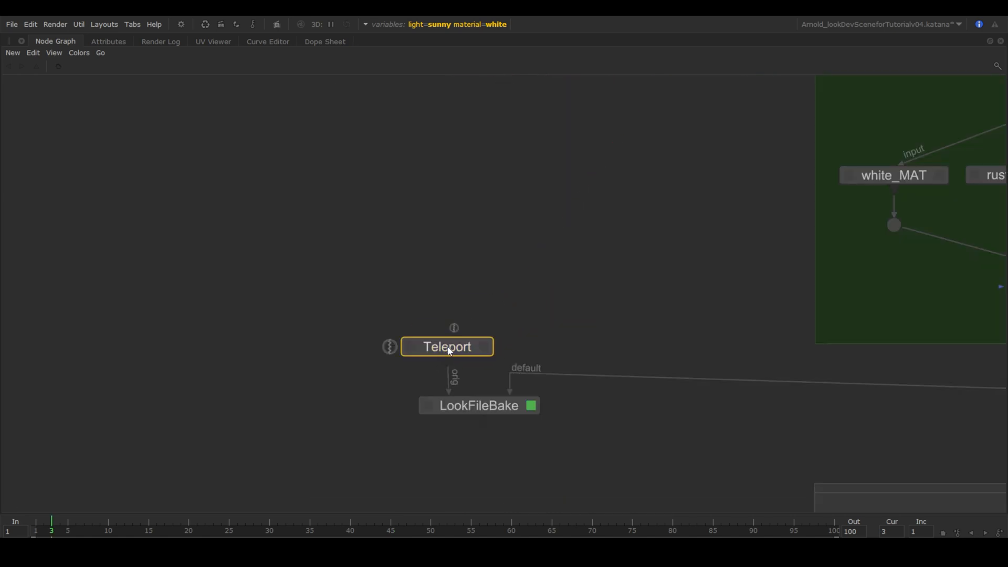
key(ctrl+c)
key(ctrl+v)
click(639, 388)
drag(639, 387, 560, 347)
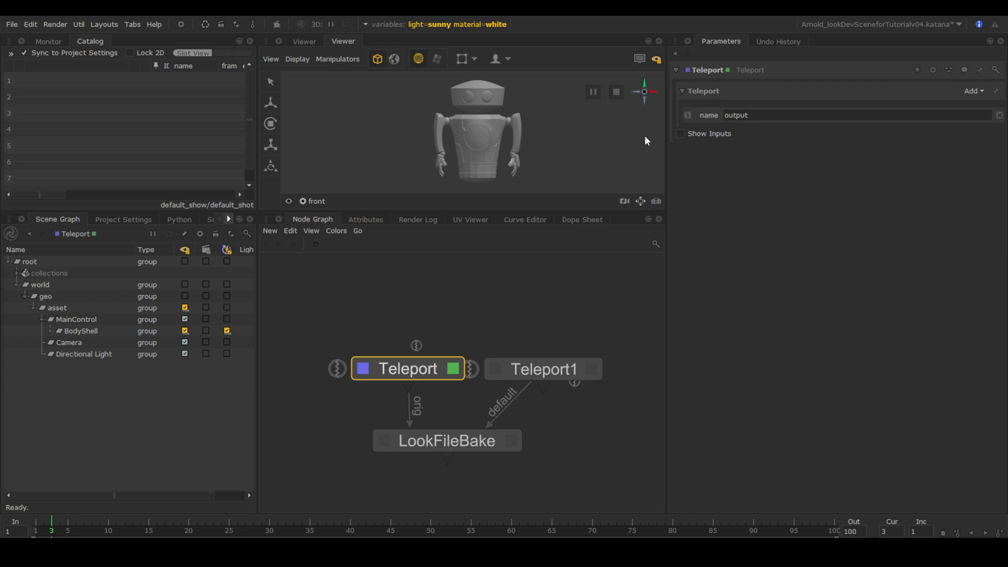
Rename the two Teleport nodes IN_T and OUT_T.
double_click(717, 69)
text(IN_T)
key(Return)
double_click(543, 369)
double_click(708, 70)
text(O)
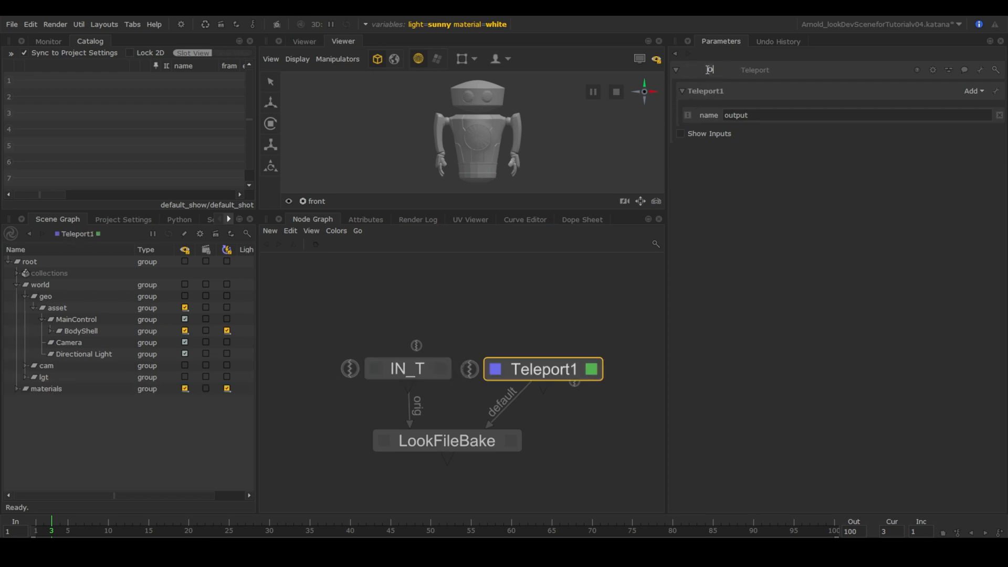
text(UT_T)
key(Return)
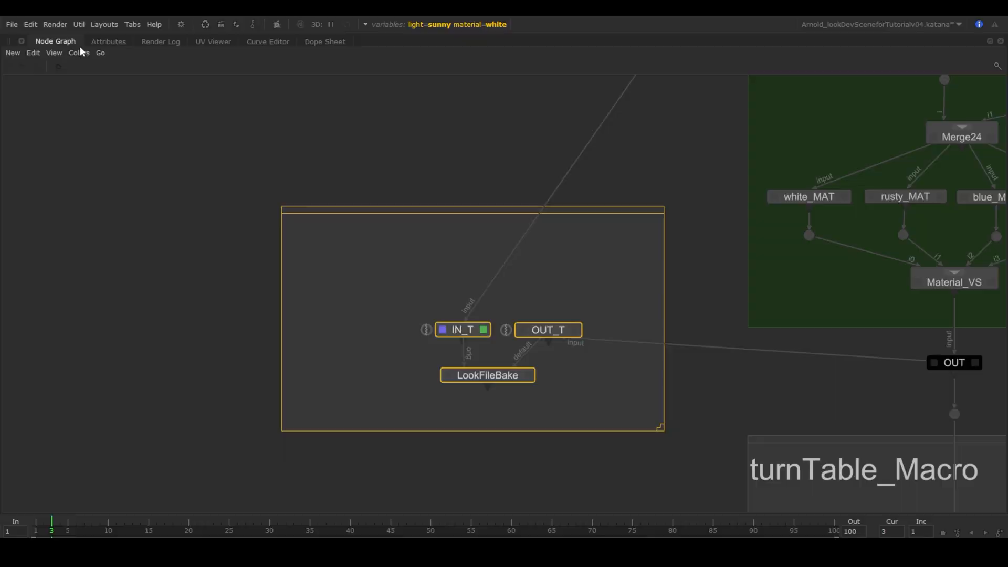
Title the bake backdrop 'lookFileBake'.
double_click(375, 209)
text(lookFileBake)
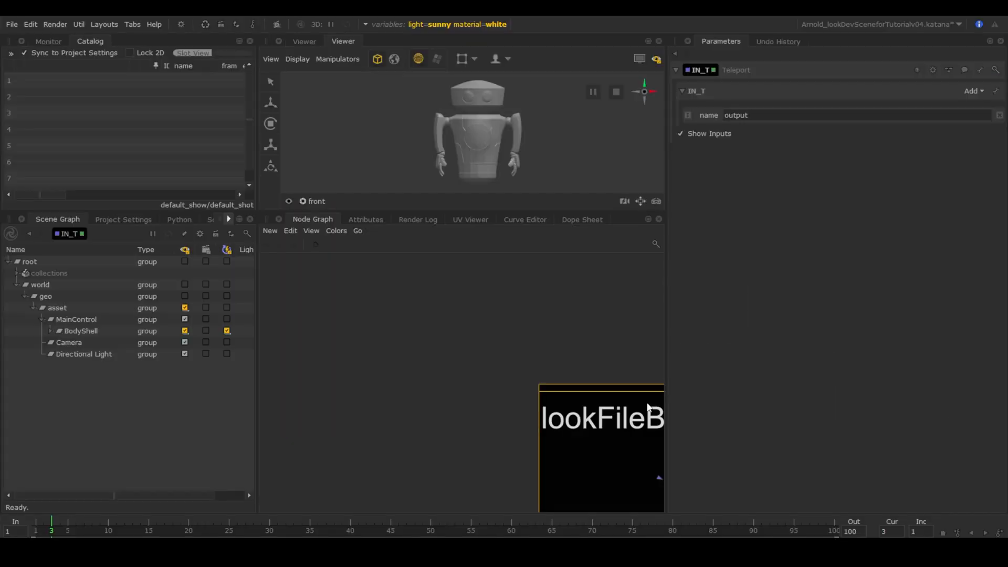
click(515, 429)
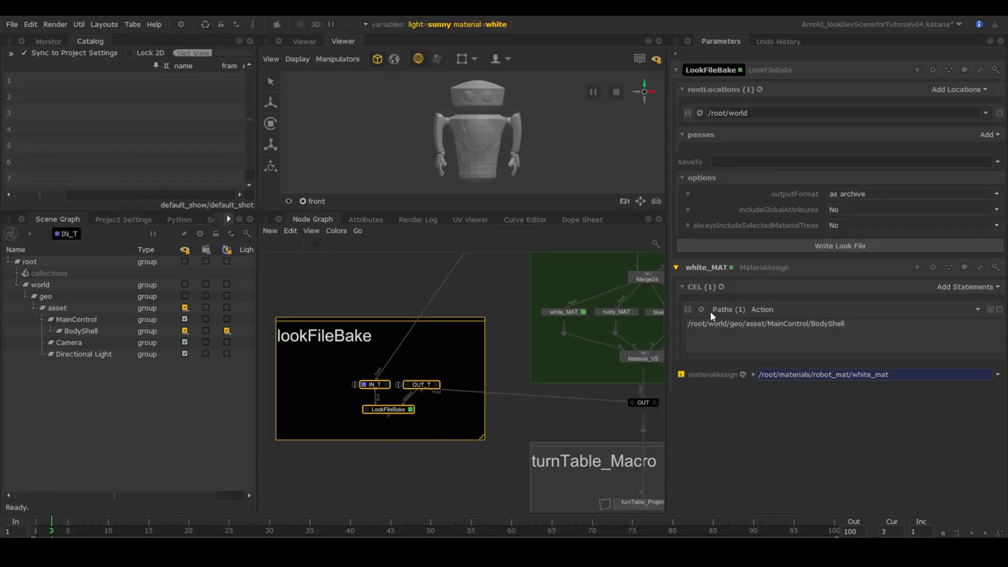
Replace the rootLocations entry /root/world with the BodyShell path from white_MAT.
click(712, 324)
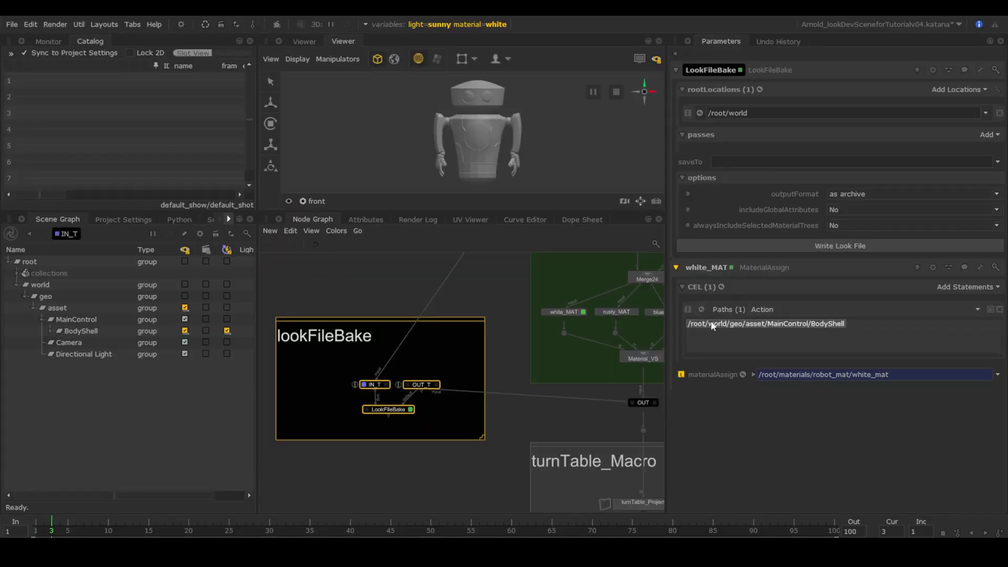
drag(733, 115, 703, 114)
key(ctrl+v)
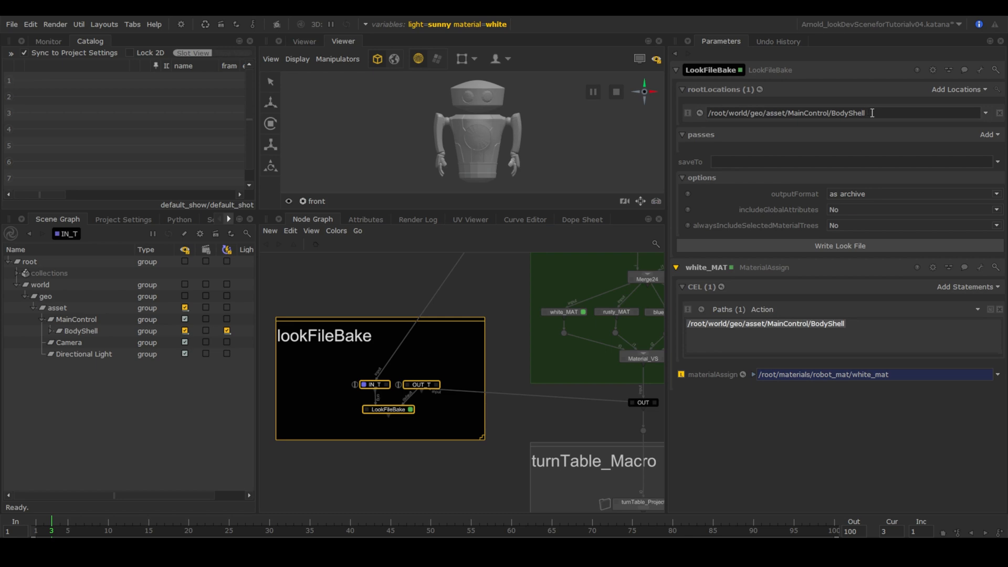
Set saveTo to the expression project.dir+'/Assets/robot.klf' and write the look file.
right_click(698, 162)
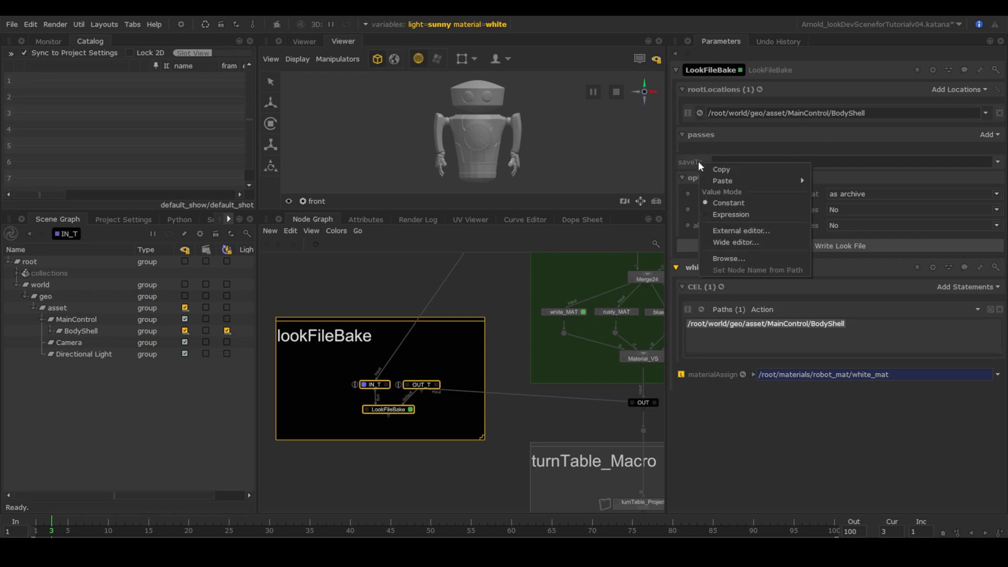
click(730, 213)
text(project.di)
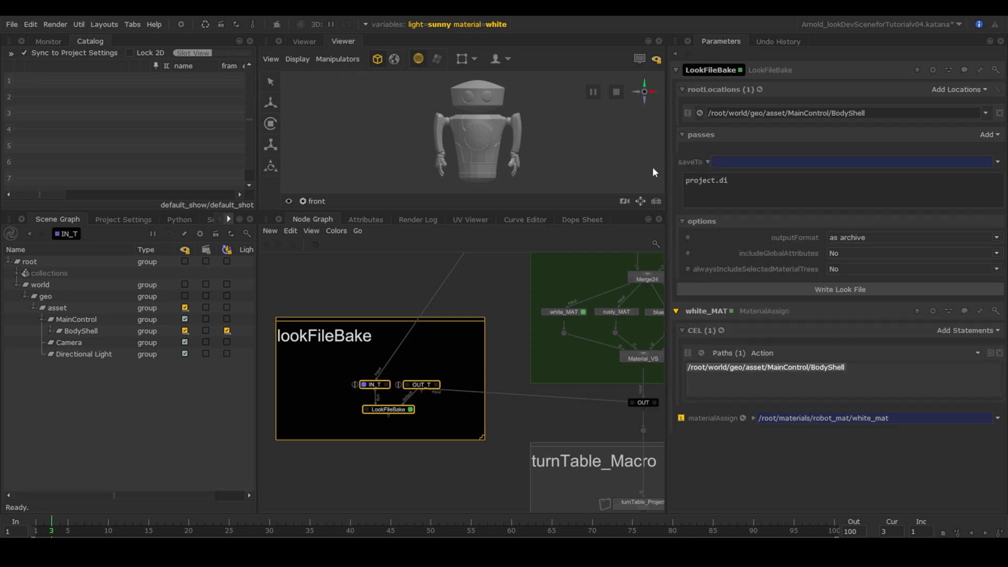
text(r+'/Assets/robot.klf')
click(834, 290)
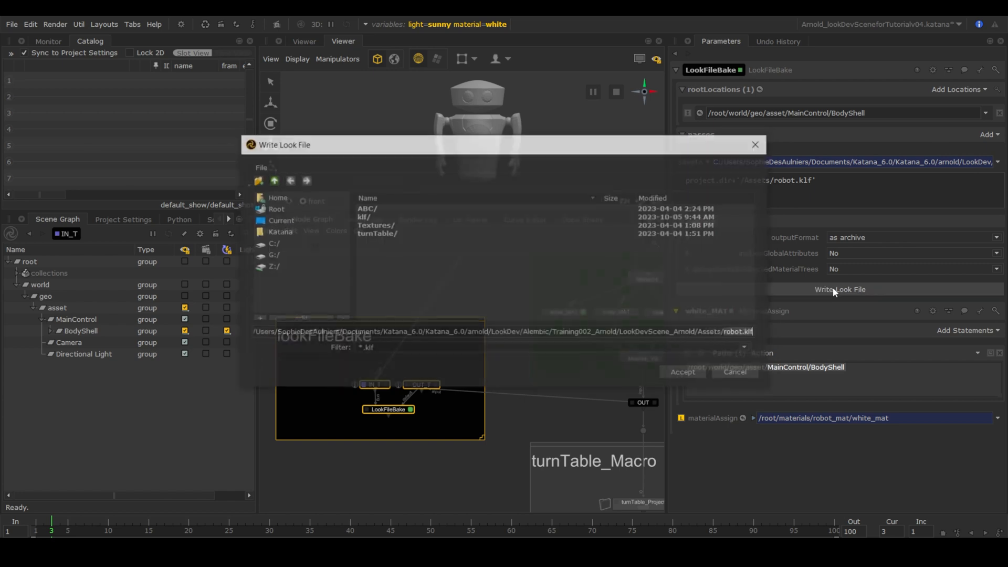
click(683, 373)
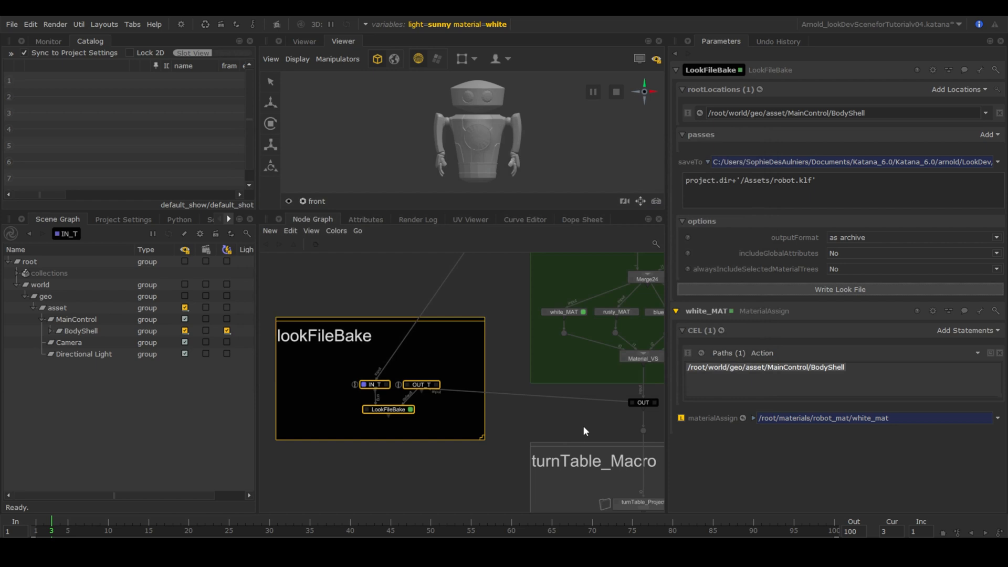
Uncheck Show Inputs on IN_T and OUT_T, then move the two nodes next to each other.
key(f)
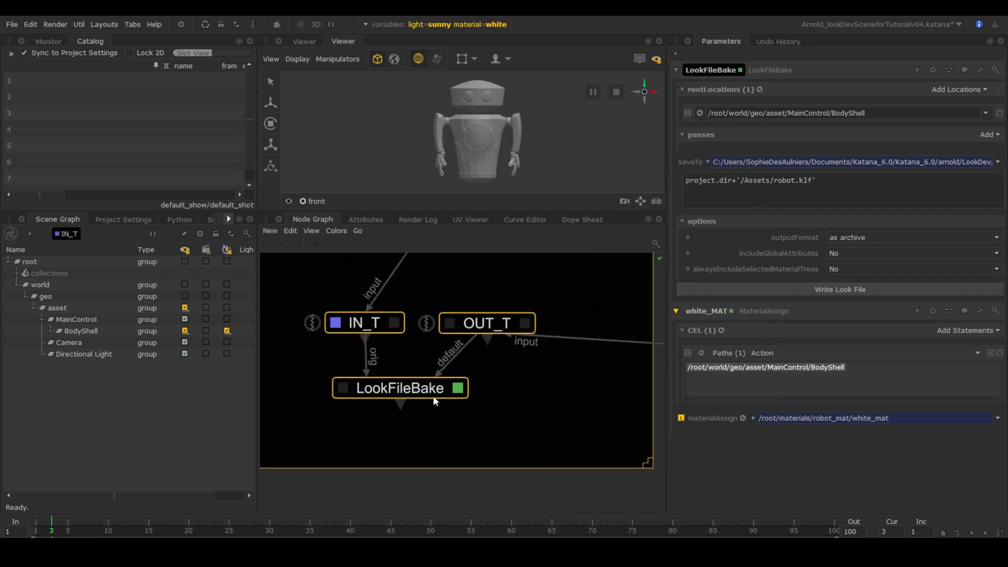
click(393, 322)
click(681, 134)
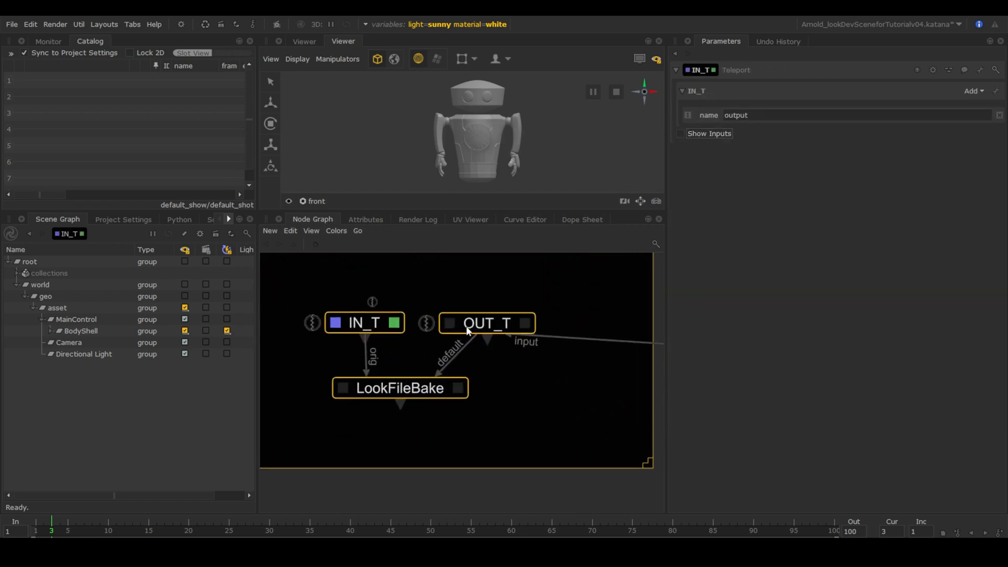
double_click(485, 322)
click(681, 133)
scroll(567, 366, down, 3)
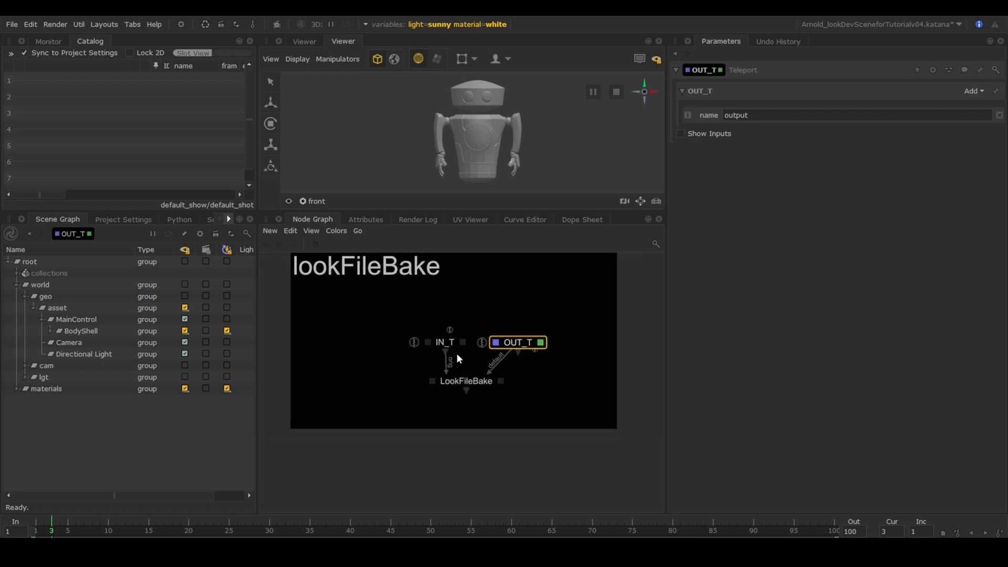
drag(445, 343, 381, 342)
drag(499, 338, 439, 338)
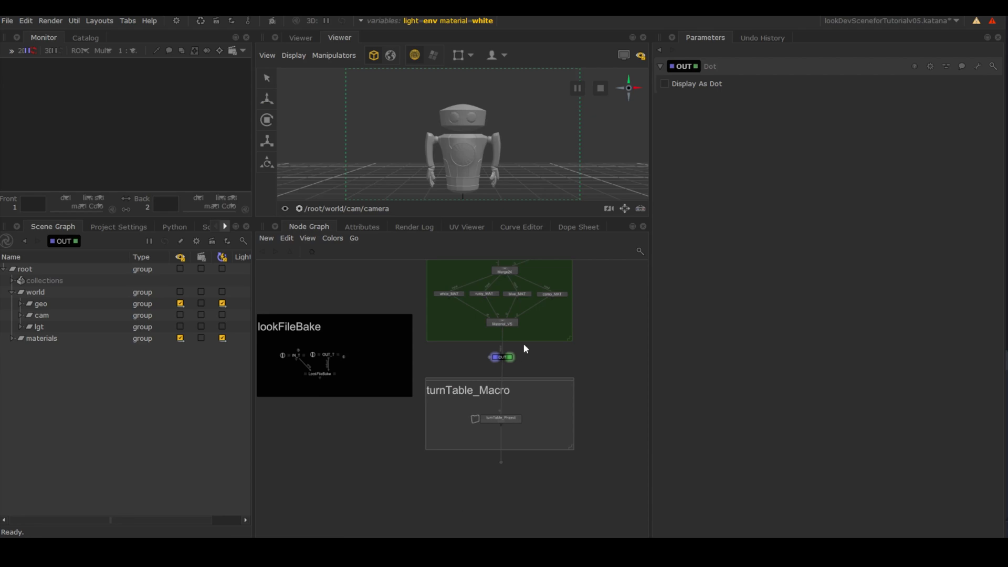
Check the material graph state variable's white, rusty, blue and camo options and leave it on white.
scroll(523, 348, up, 5)
middle_drag(561, 381, 561, 407)
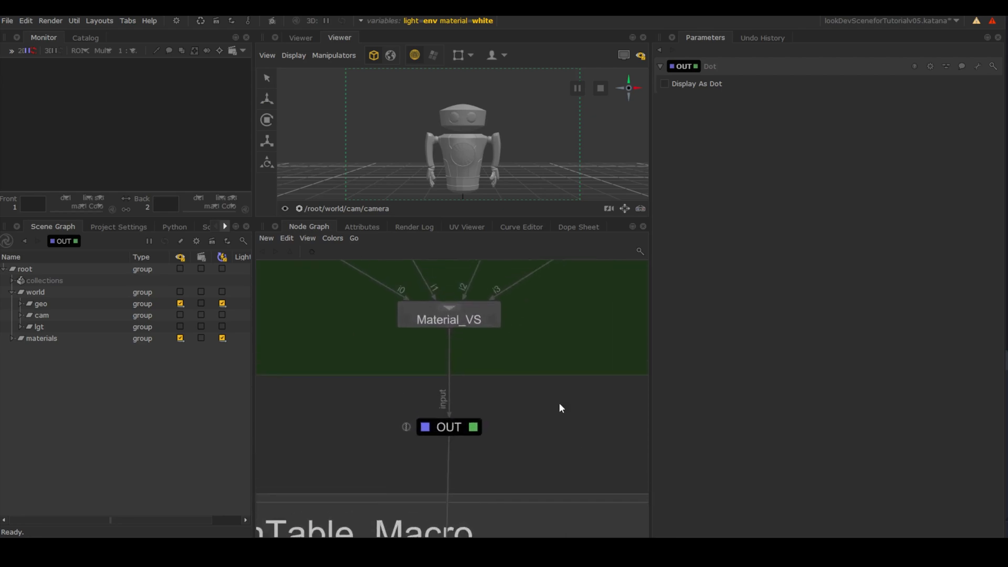
click(361, 21)
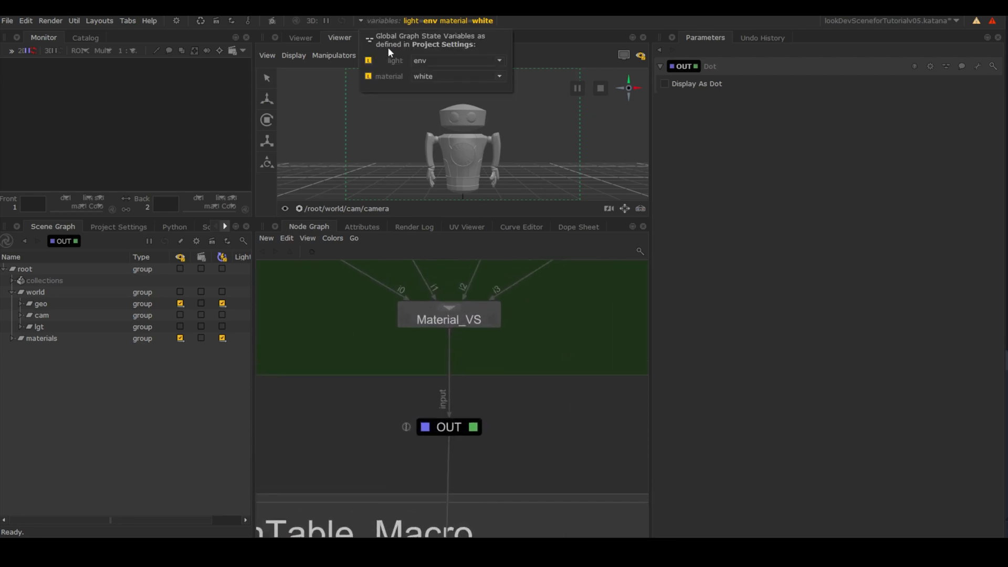
click(420, 78)
click(425, 88)
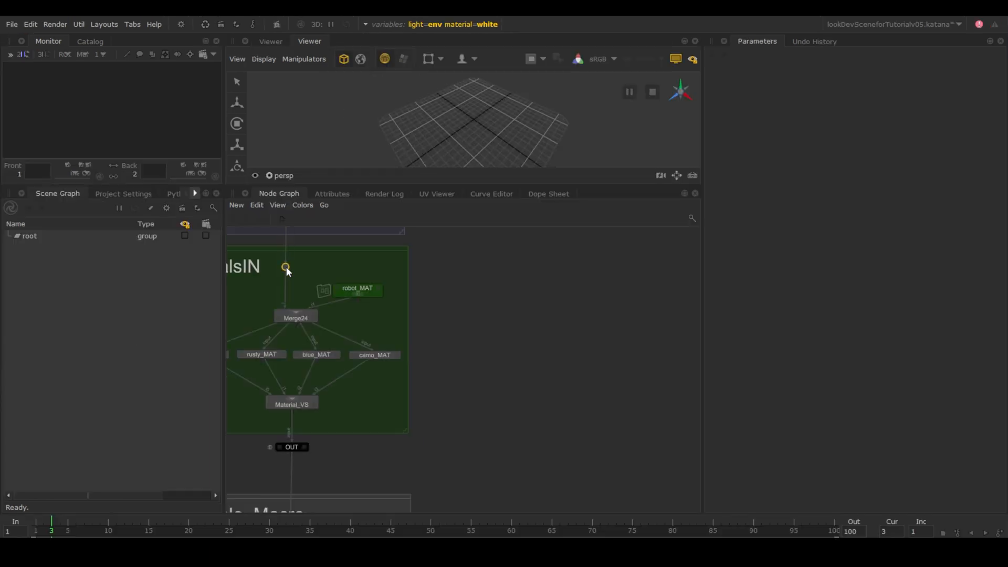
Rename the dot above the turntable macro to TEST, untick Display As Dot, and give it a colour.
click(285, 266)
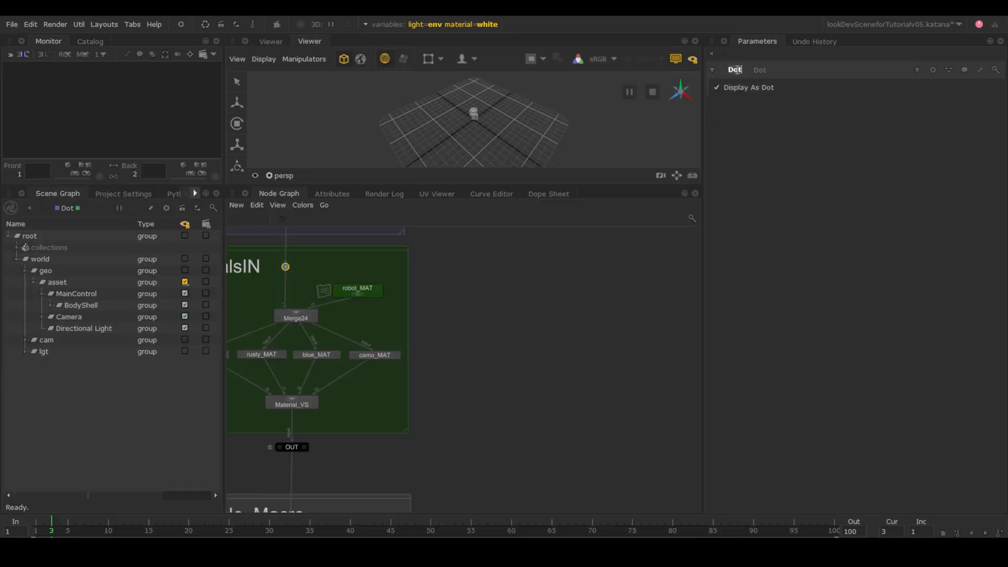
key(Return)
click(716, 87)
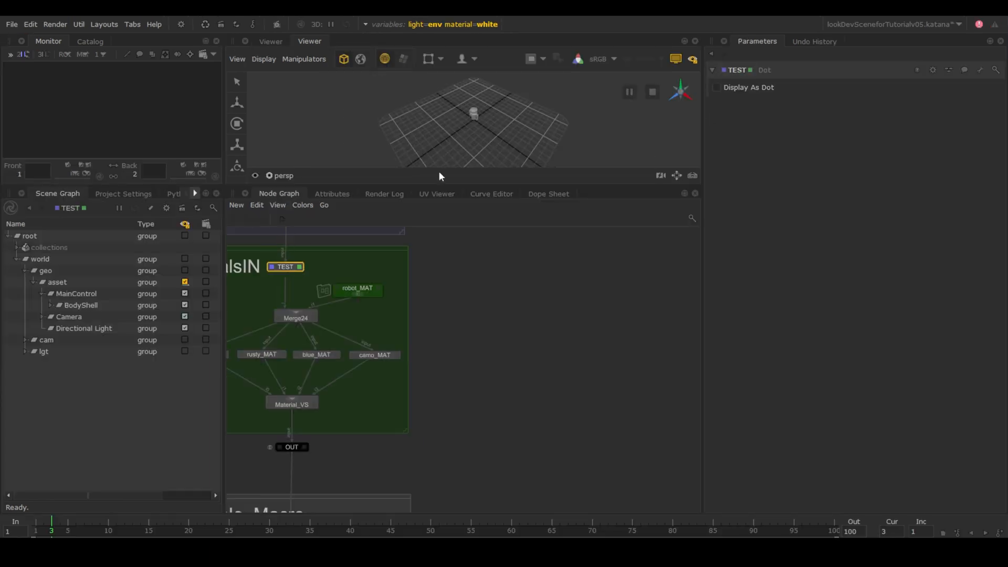
click(303, 205)
click(337, 266)
Add an enlarged Backdrop labelled 'testing'.
click(560, 308)
key(Tab)
text(back)
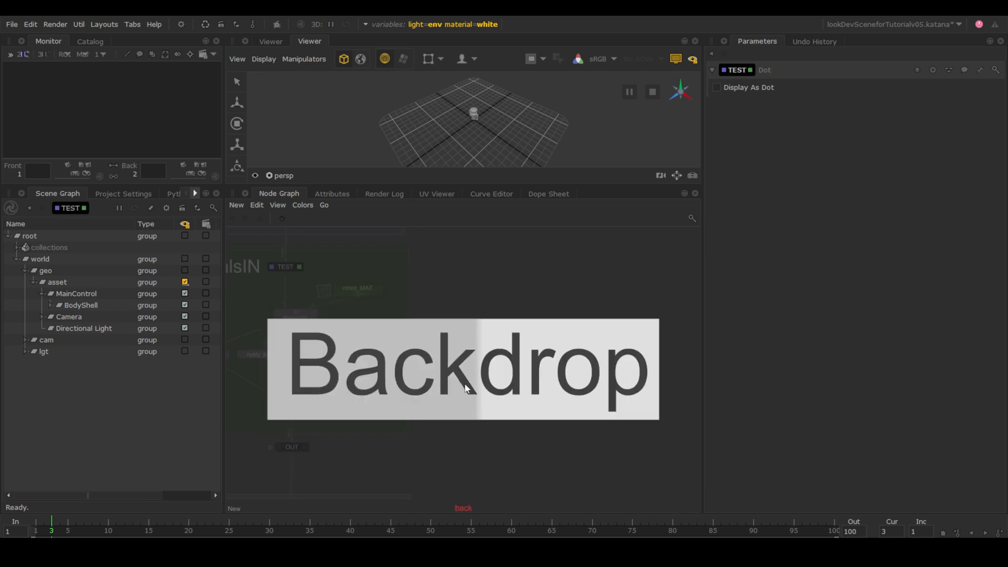
click(466, 385)
click(468, 260)
drag(483, 269, 606, 471)
double_click(524, 252)
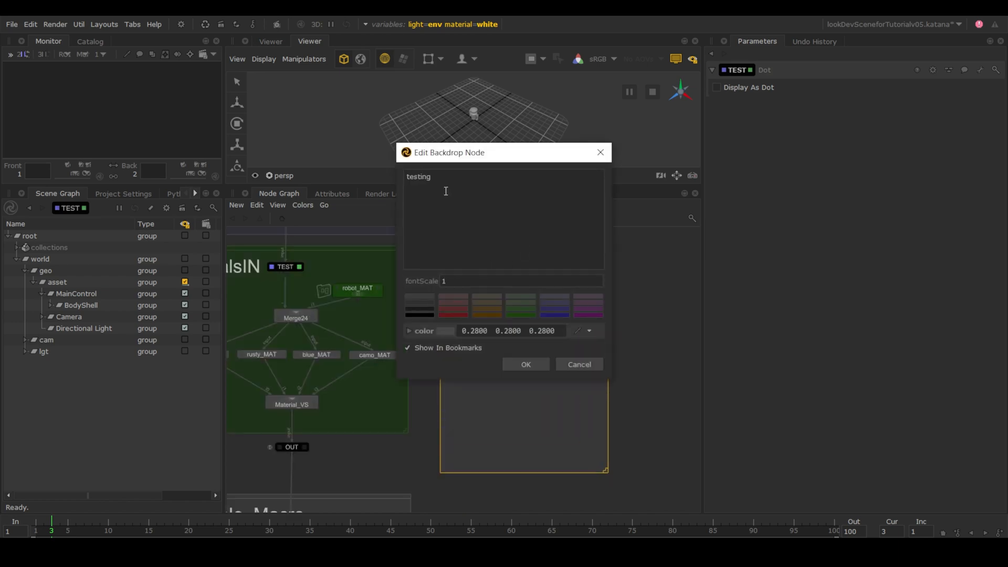
click(439, 280)
click(522, 364)
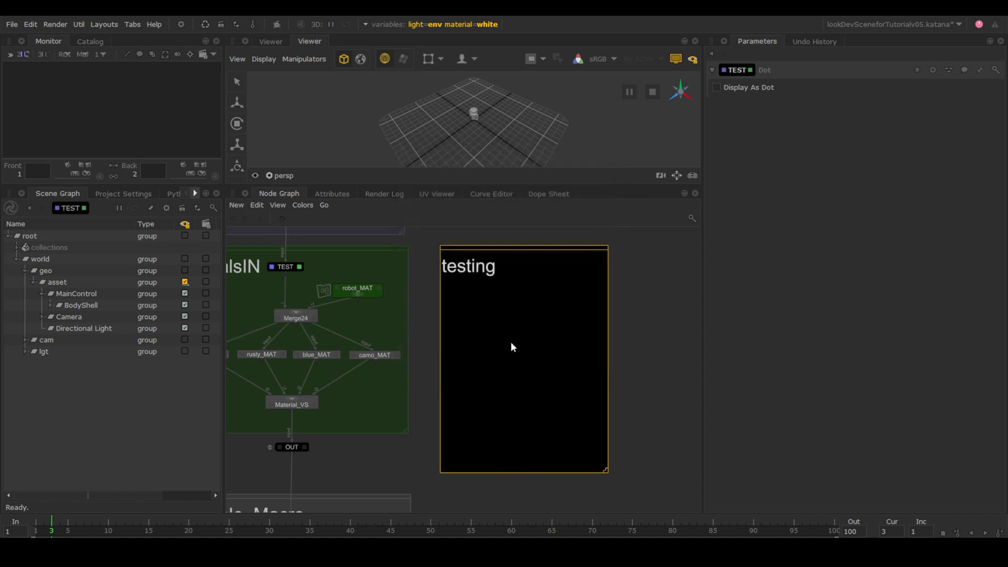
Place a LookFileAssign on the testing backdrop fed by TEST's output.
key(Tab)
text(lookfi)
click(532, 255)
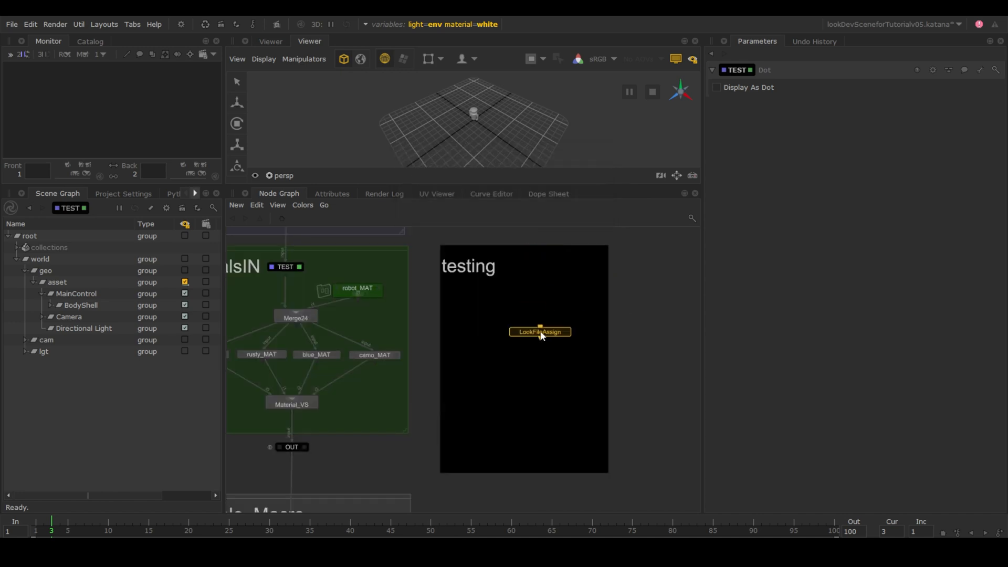
click(535, 321)
drag(533, 317, 297, 266)
Insert a Teleport between TEST and LookFileAssign, just above LookFileAssign.
key(Tab)
text(tel)
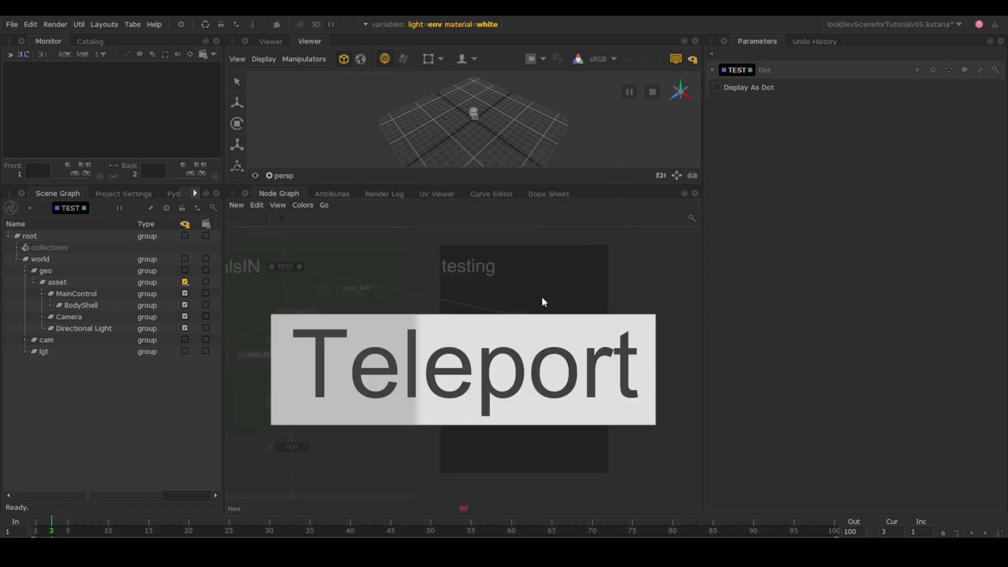
click(517, 326)
click(479, 308)
drag(479, 308, 533, 299)
Rename the new Teleport to TEST_T.
text(veTEST_T)
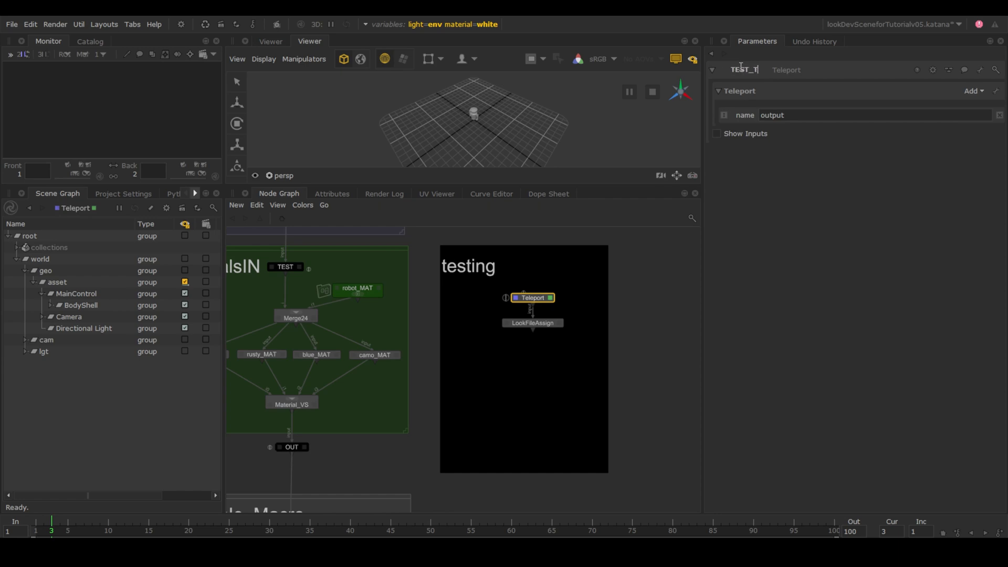
key(Return)
scroll(545, 336, down, 4)
middle_drag(546, 336, 617, 302)
Add /root/world/geo/asset/MainControl/BodyShell to LookFileAssign's CEL.
click(272, 401)
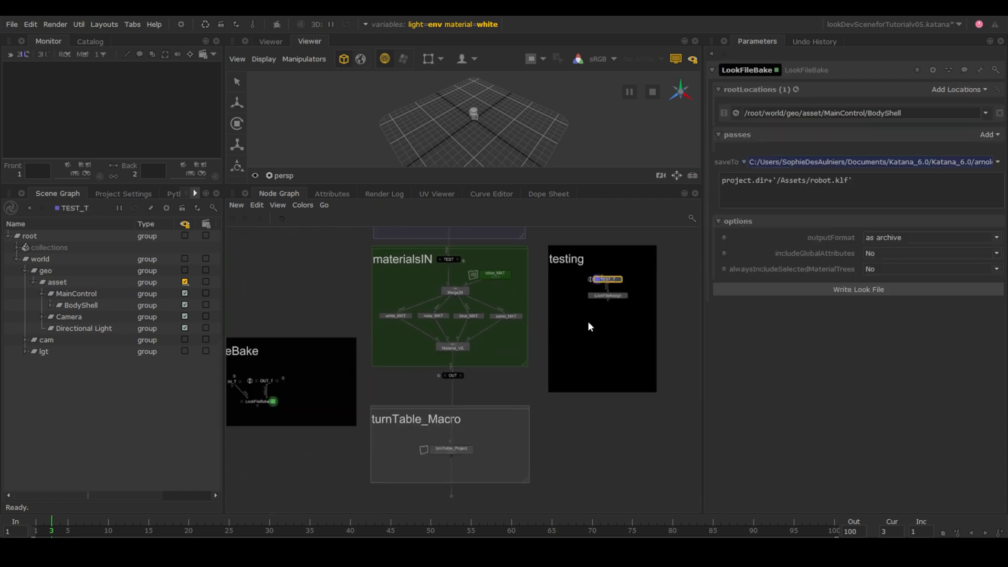
shift+click(625, 295)
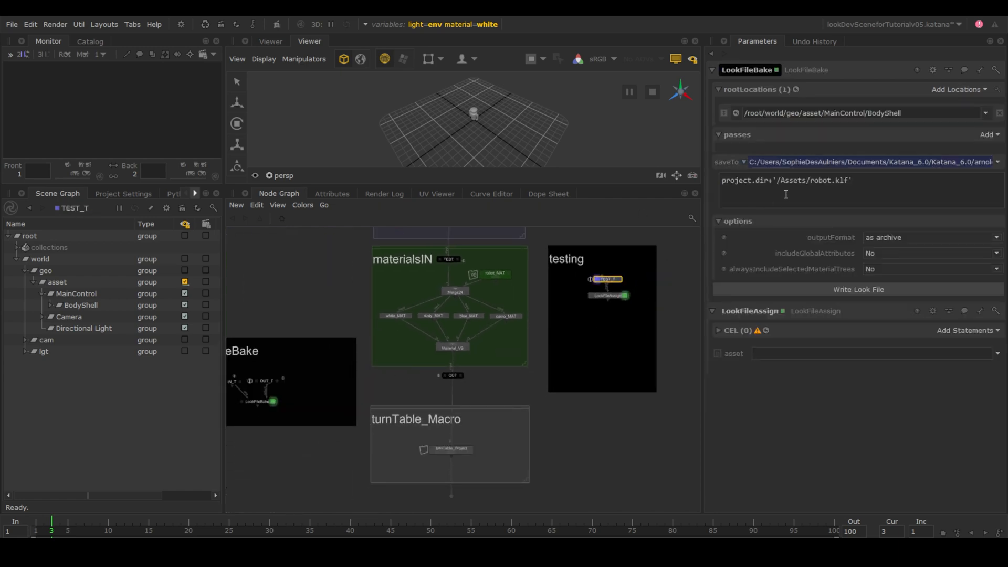
right_click(743, 114)
click(744, 126)
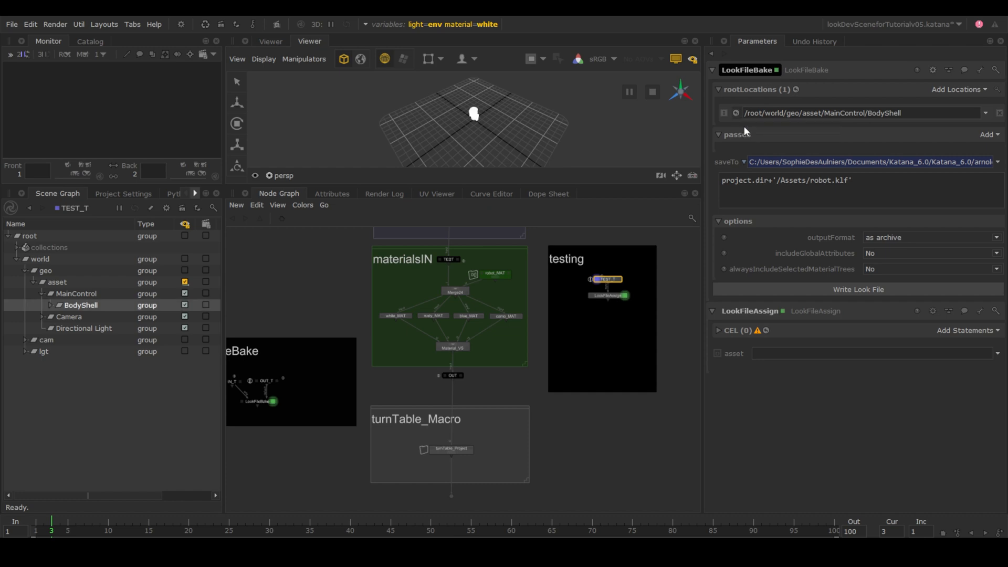
drag(148, 310, 980, 332)
Paste the bake's project.dir+'/Assets/robot.klf' expression into LookFileAssign's asset field.
drag(853, 181, 719, 183)
key(ctrl+c)
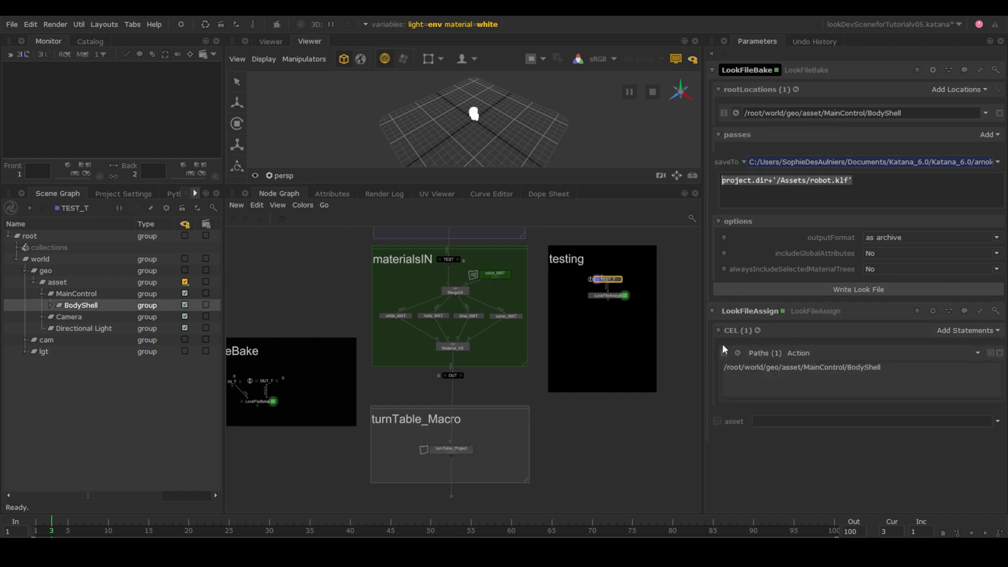
right_click(733, 419)
mouse_move(740, 436)
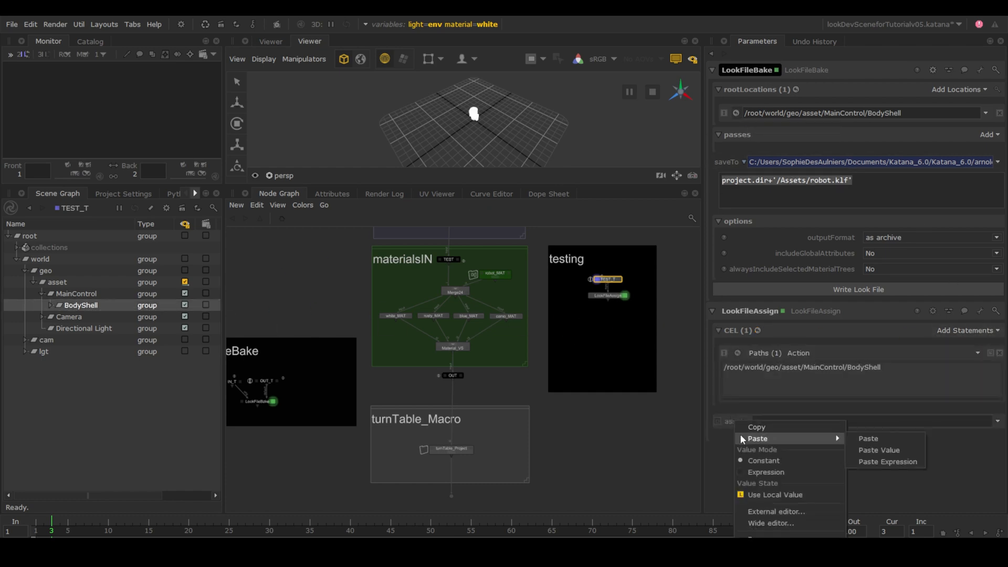
click(871, 461)
scroll(620, 351, up, 3)
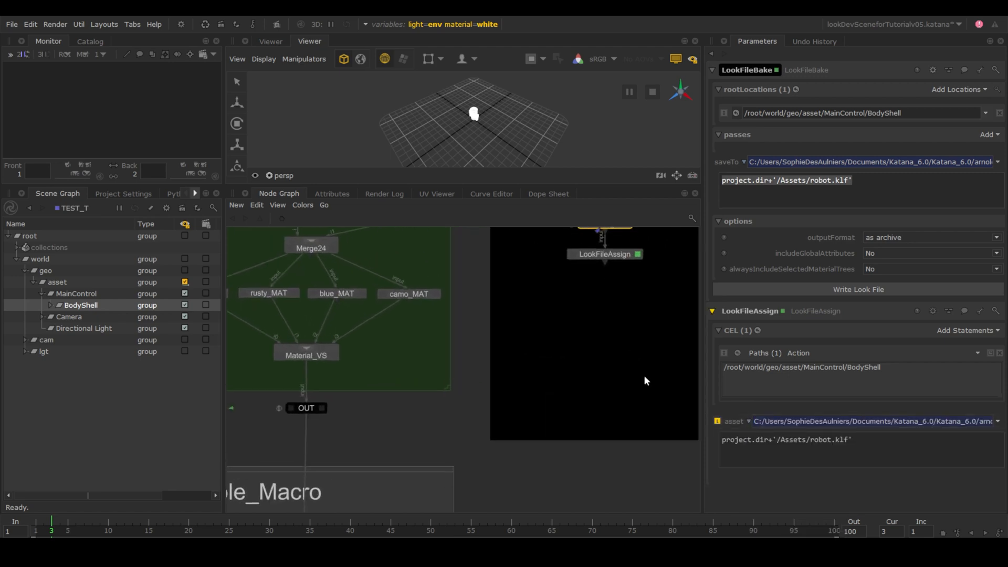
scroll(604, 388, down, 3)
key(Tab)
text(lookf)
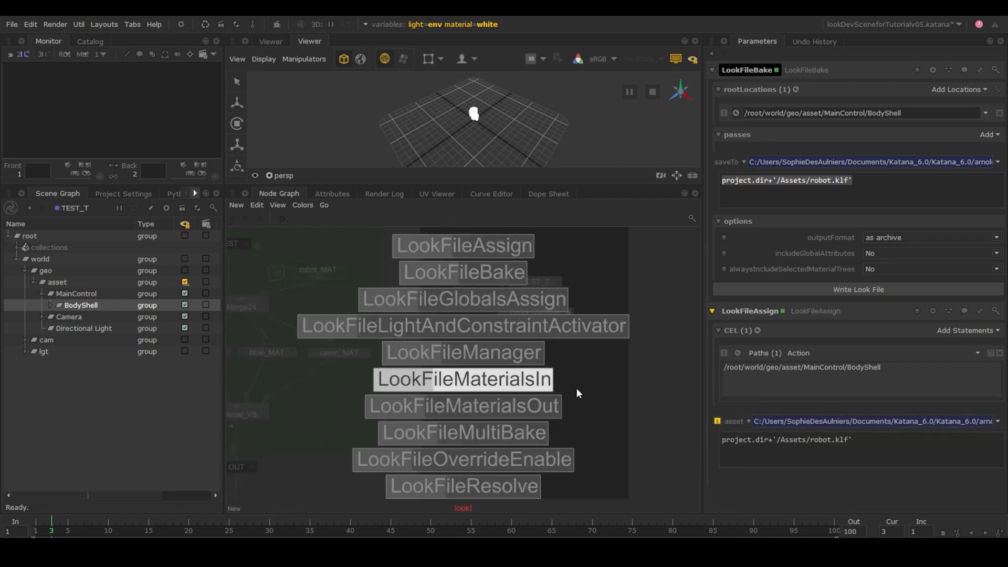
Add a LookFileResolve directly under LookFileAssign, fed by its output.
click(525, 491)
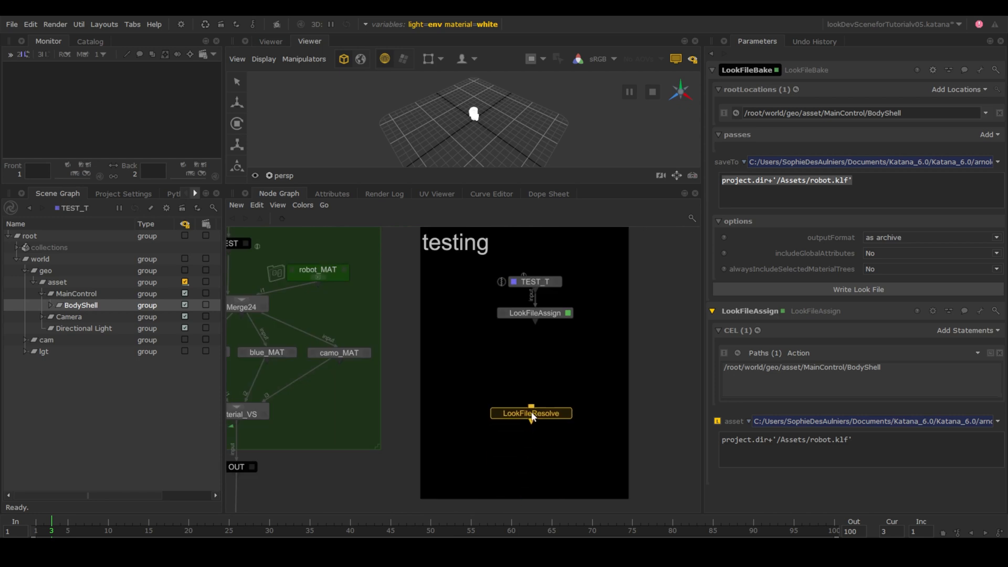
click(537, 388)
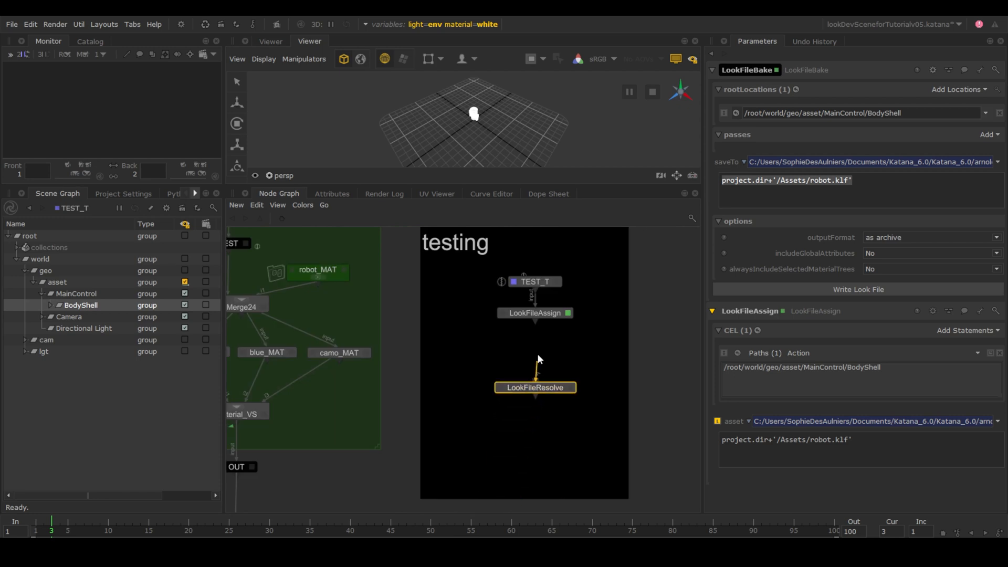
drag(538, 356, 538, 313)
drag(550, 393, 551, 376)
Set LookFileResolve's passName to default and flush the look file caches.
double_click(551, 377)
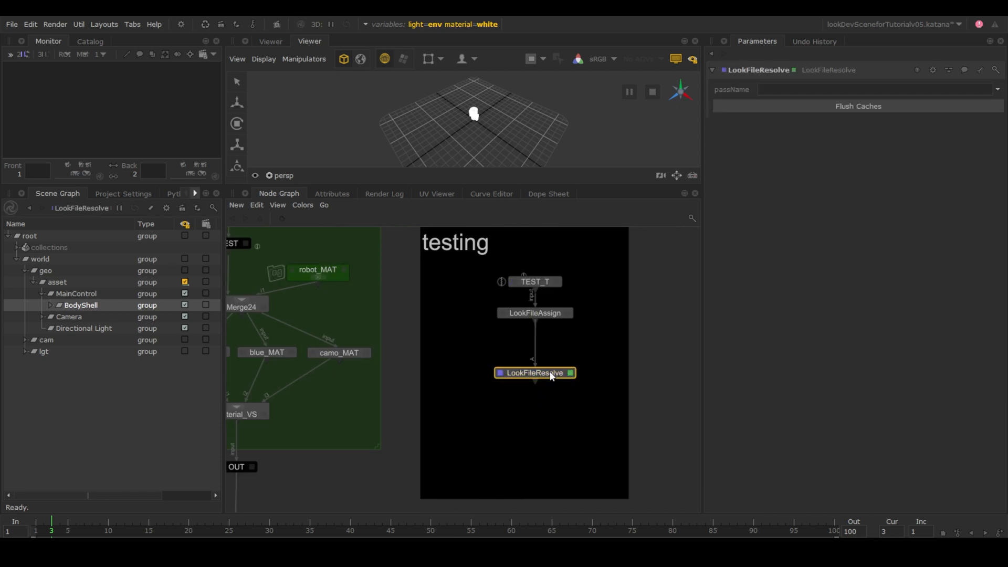
click(997, 90)
click(982, 102)
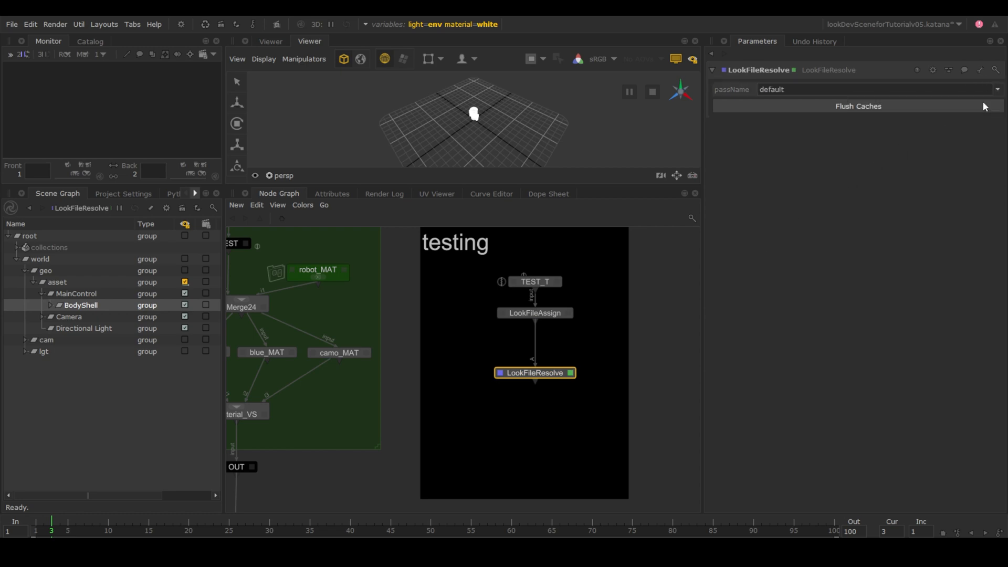
double_click(757, 90)
click(774, 107)
middle_drag(493, 428, 521, 367)
scroll(521, 367, down, 2)
click(413, 412)
key(Tab)
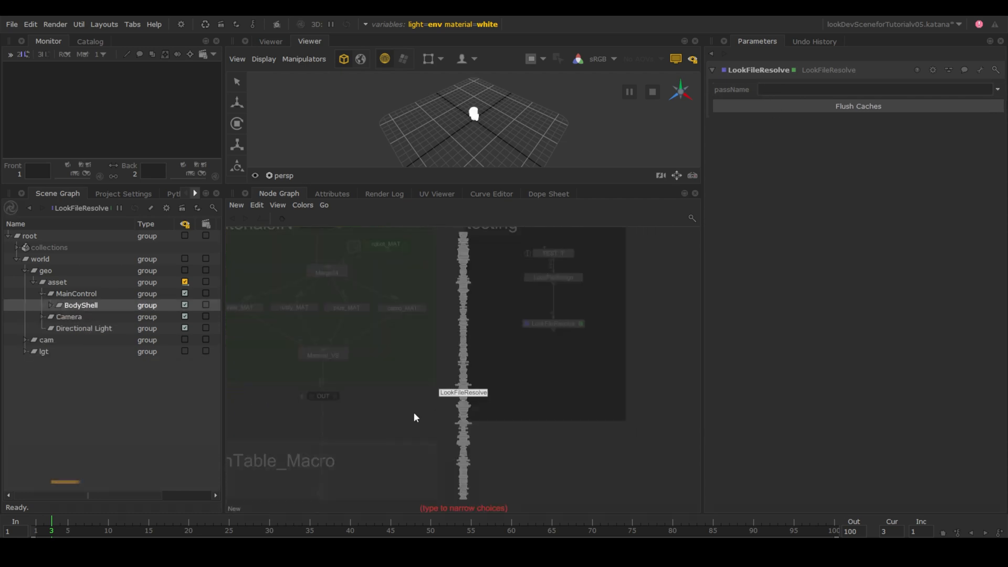
Create a Switch below OUT, view it, and set its in parameter to 1.
text(switch)
key(Return)
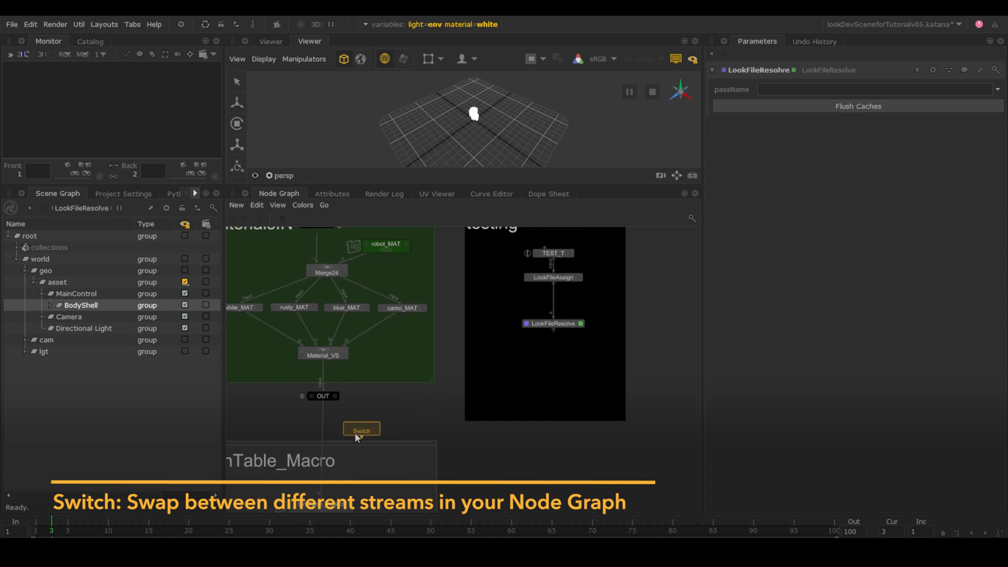
scroll(338, 441, up, 2)
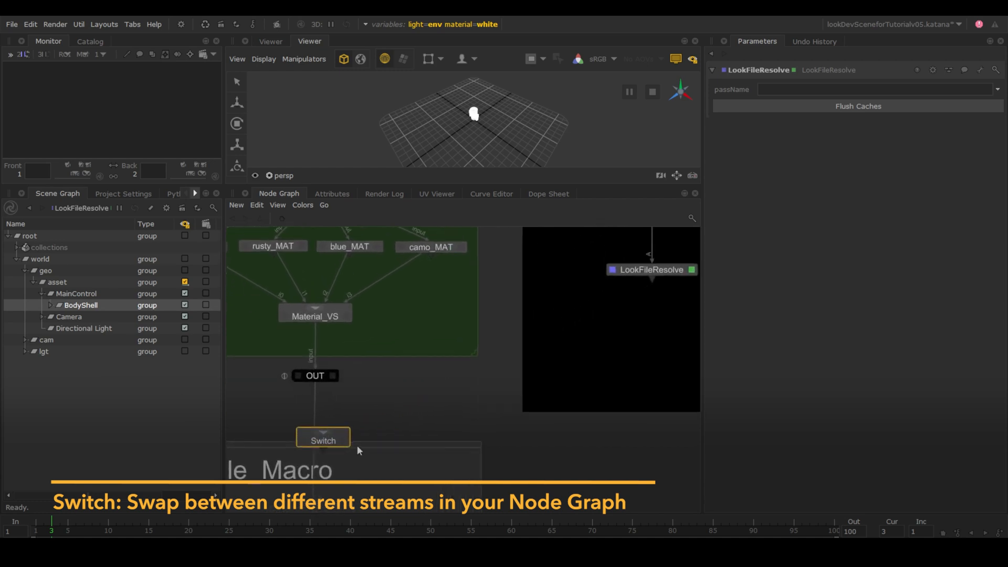
click(351, 416)
click(348, 419)
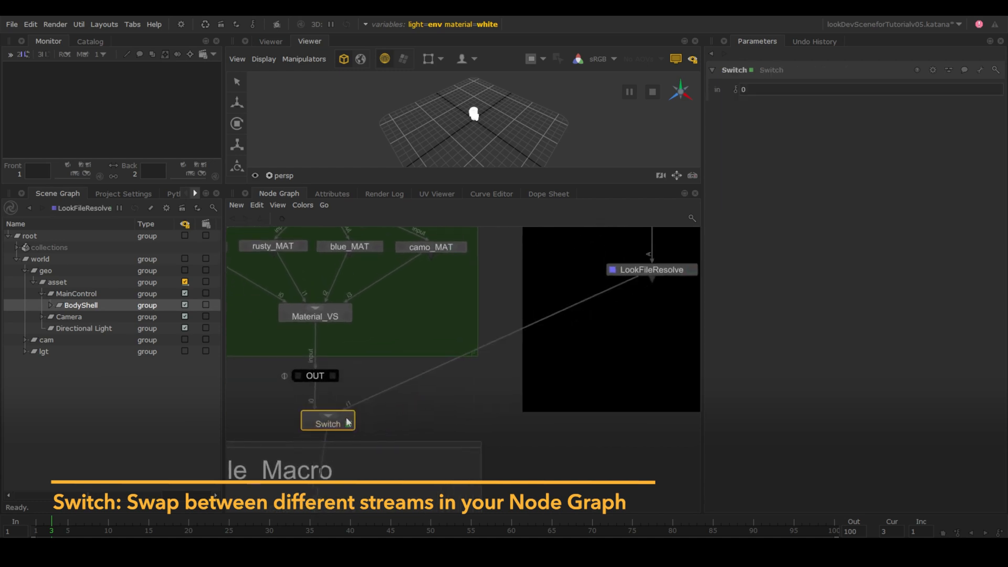
key(v)
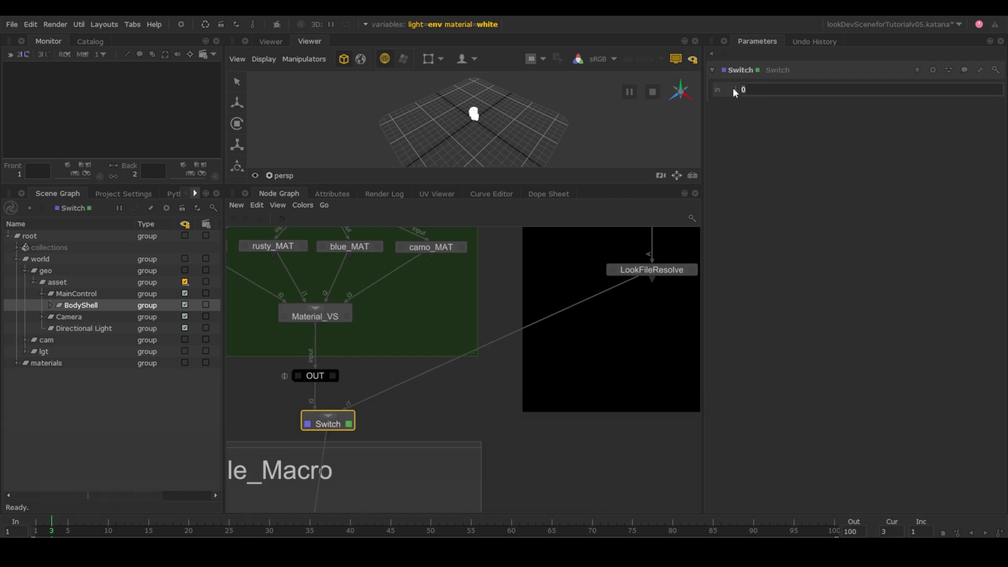
text(1)
key(Return)
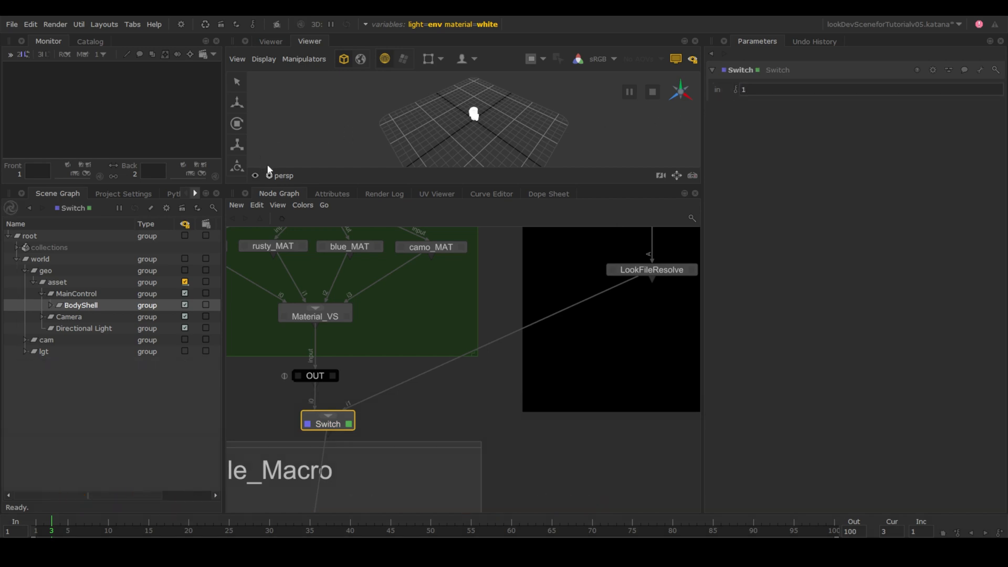
click(269, 175)
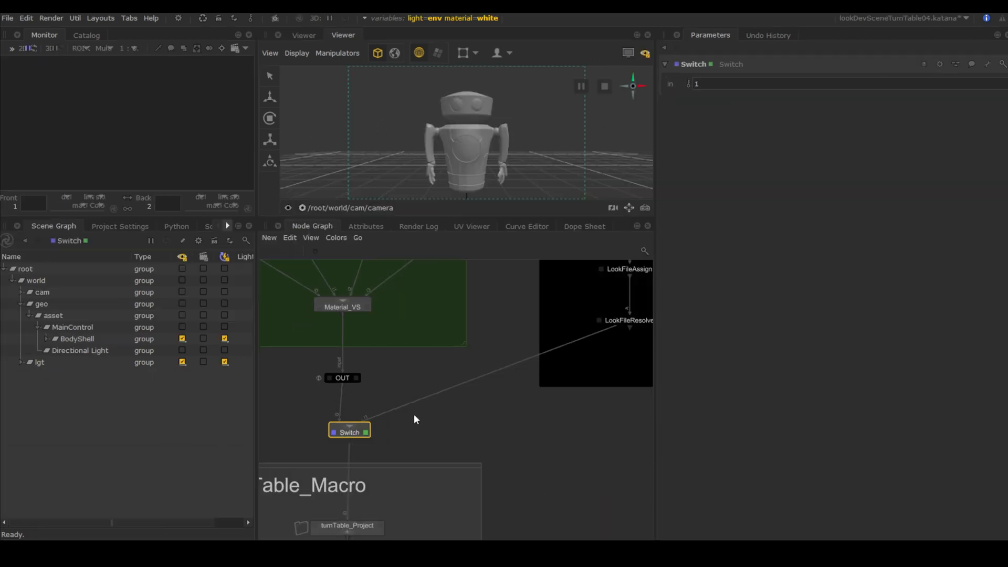
Start a preview render from the Switch node and enlarge the Monitor to inspect the robot.
right_click(359, 433)
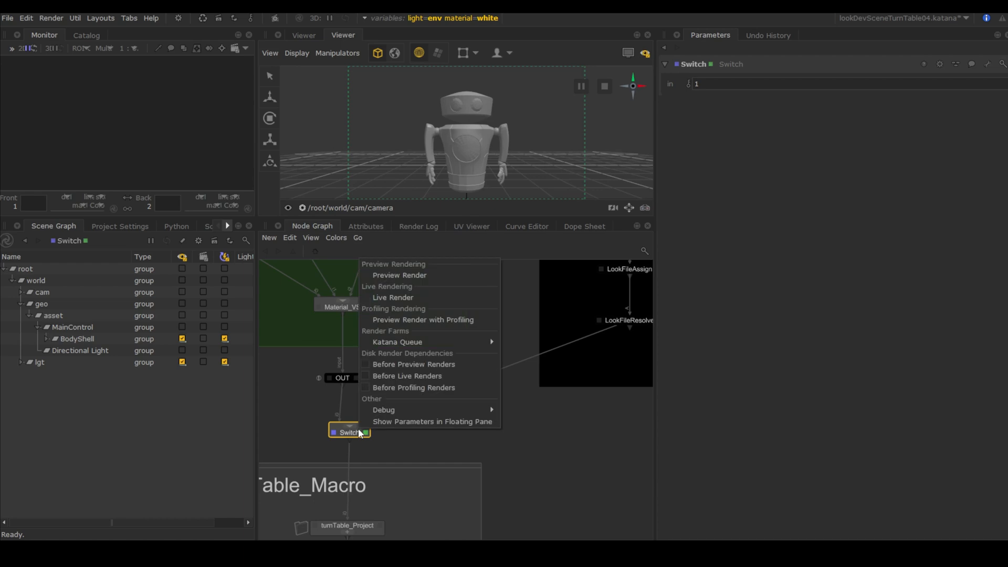
click(399, 275)
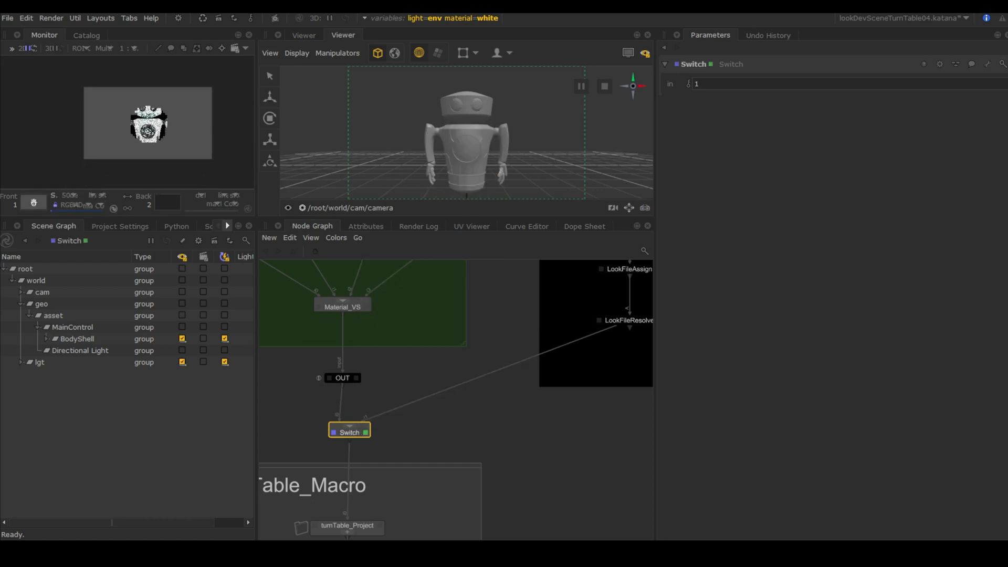
key(space)
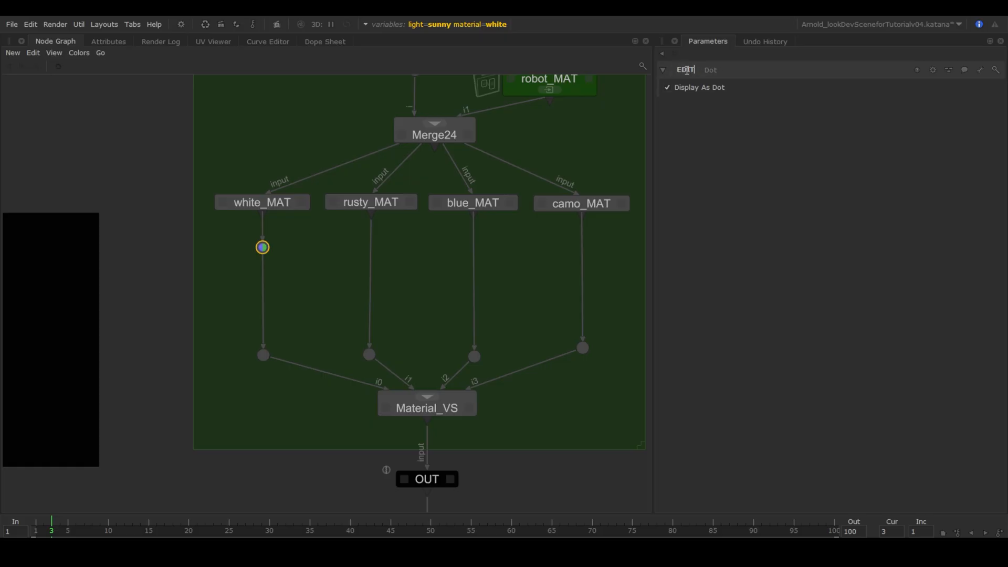
Show the white_MAT dot as a full EDIT node and give it a node colour.
click(667, 87)
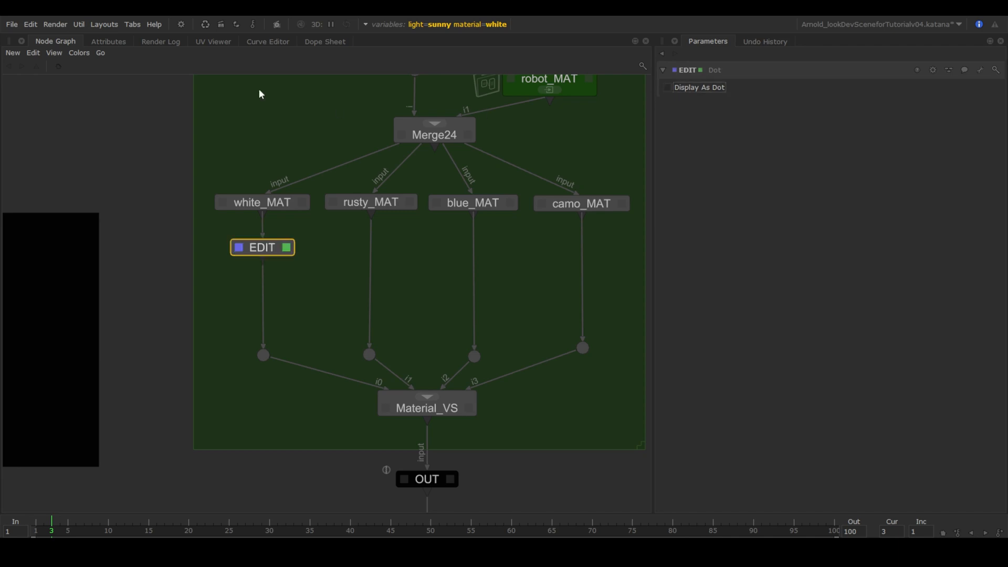
click(79, 53)
click(105, 151)
Paste copies of the EDIT node onto the rusty_MAT, blue_MAT and camo_MAT wires.
key(ctrl+v)
click(372, 249)
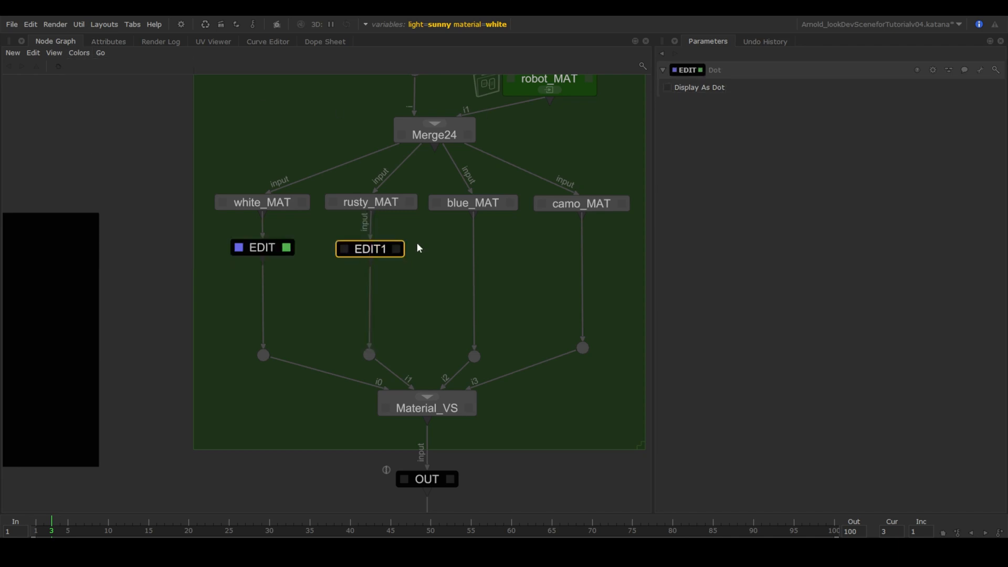
key(ctrl+v)
click(475, 247)
key(ctrl+v)
click(581, 249)
Rename the white and rusty branch EDIT nodes to EDIT_01 and EDIT_02.
click(265, 250)
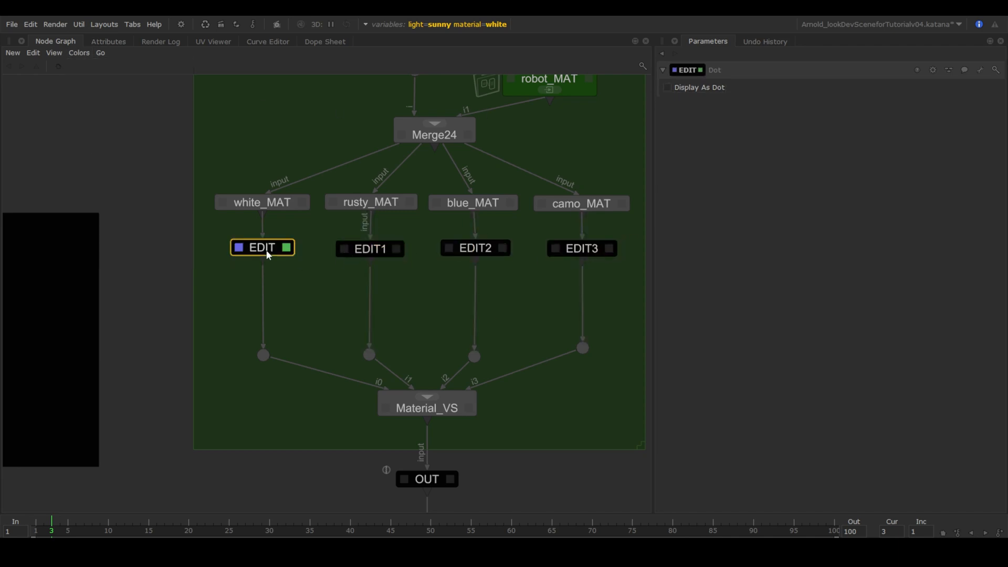
click(693, 70)
text(_01)
key(Return)
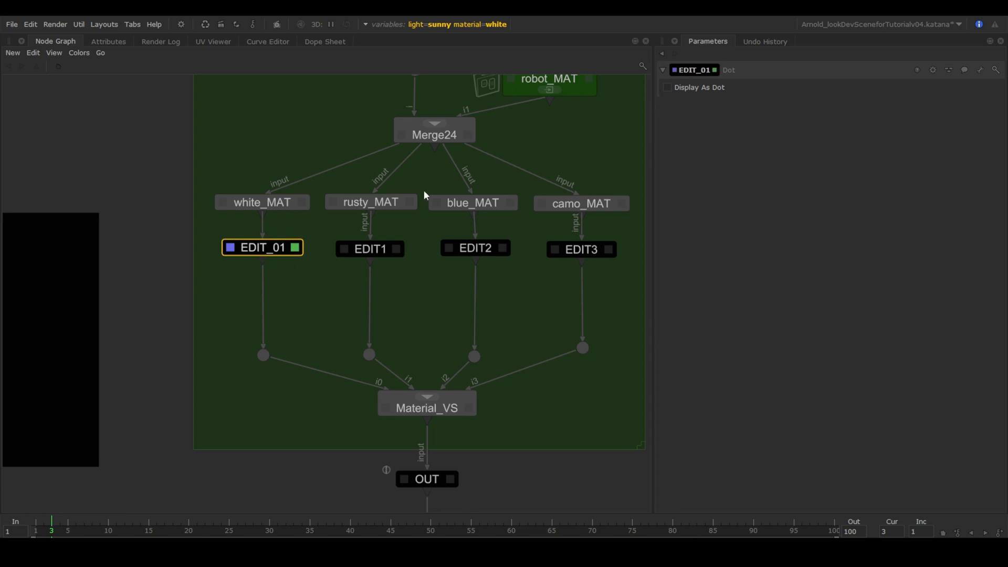
double_click(386, 249)
click(704, 70)
key(BackSpace)
text(_02)
key(Return)
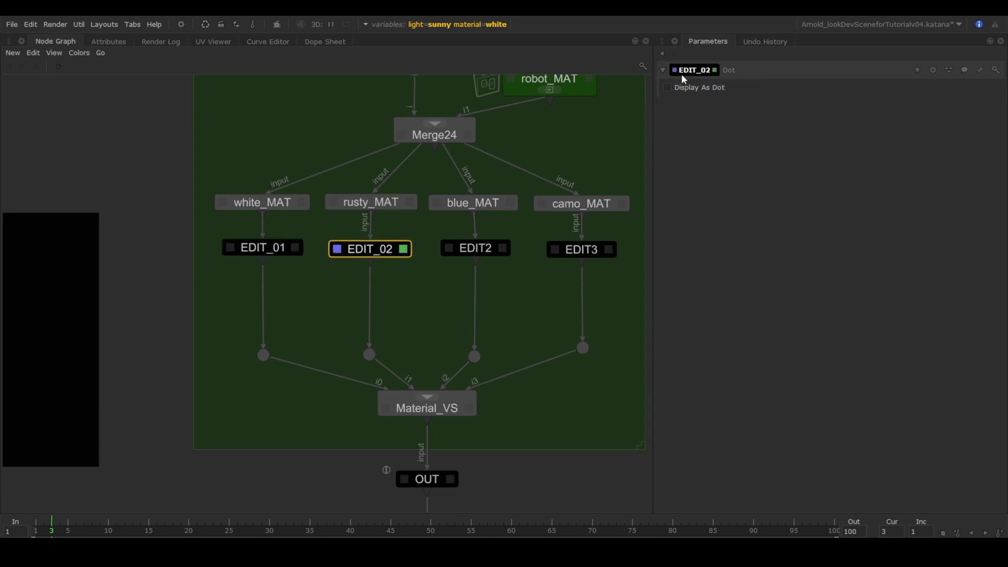
Rename the blue and camo branch EDIT nodes to EDIT_03 and EDIT_04.
double_click(475, 248)
click(709, 70)
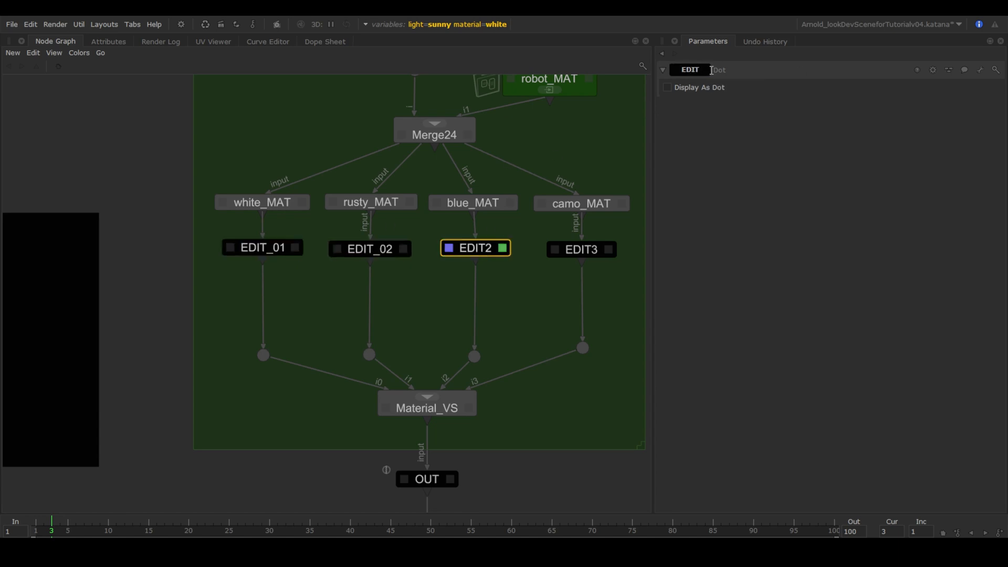
text(_03)
key(Return)
double_click(582, 249)
click(700, 70)
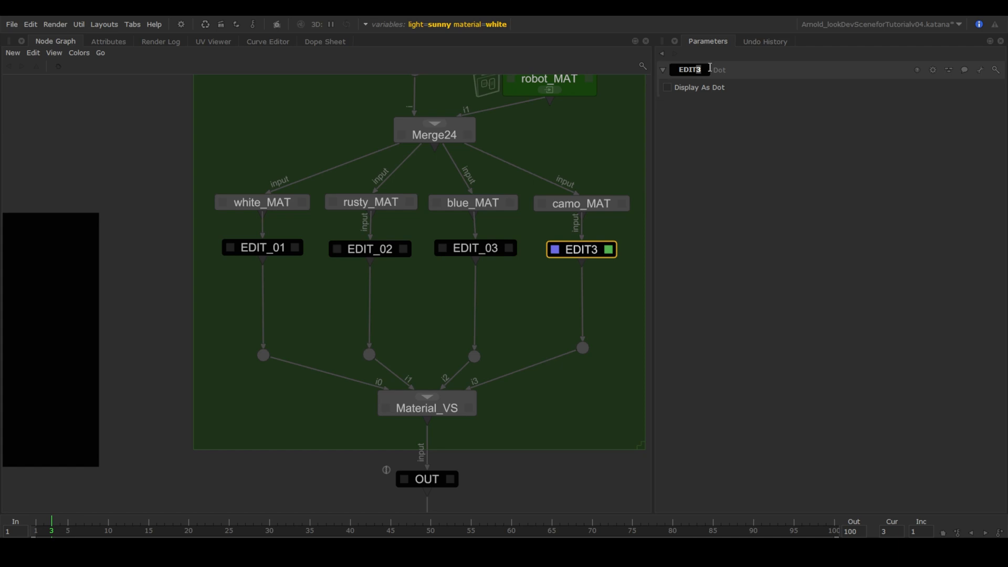
key(BackSpace)
text(_04)
key(Return)
Bring the lookFileBake nodes into view and shift IN_T and OUT_T to the left.
scroll(155, 404, down, 1)
middle_drag(119, 401, 210, 401)
drag(102, 379, 72, 378)
drag(183, 379, 155, 377)
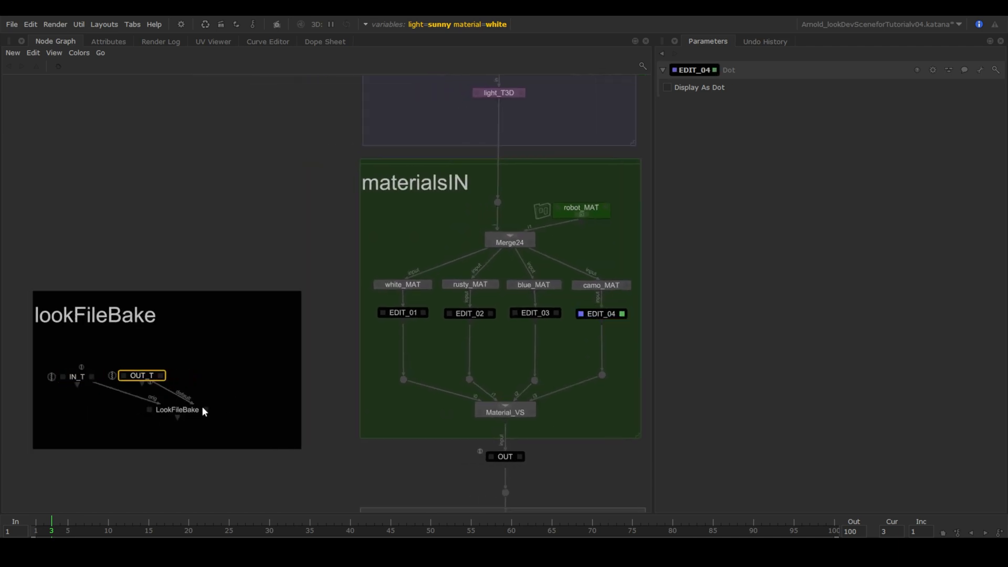
Add four pass inputs to LookFileBake with passes Add > Add Pass Input.
click(206, 410)
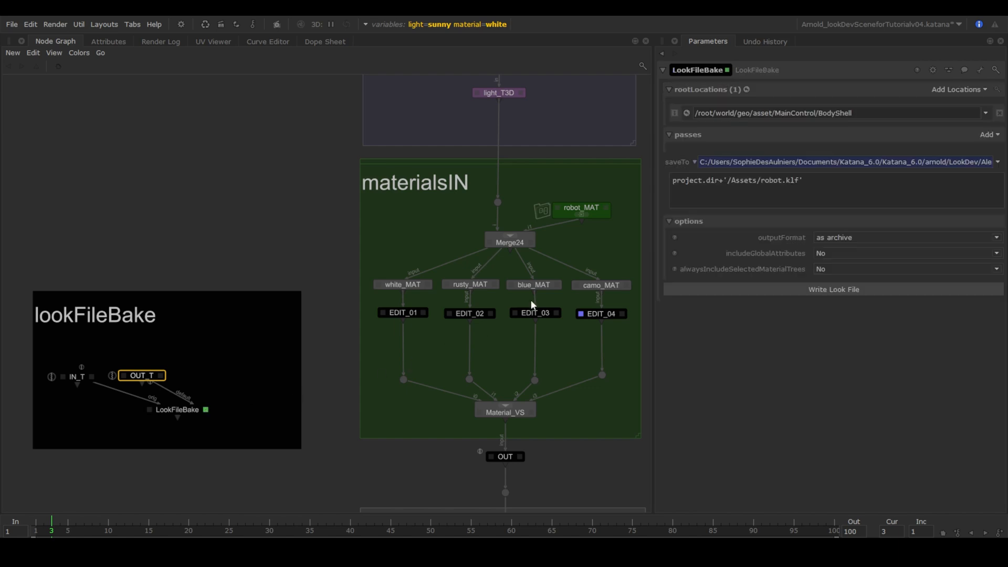
click(987, 135)
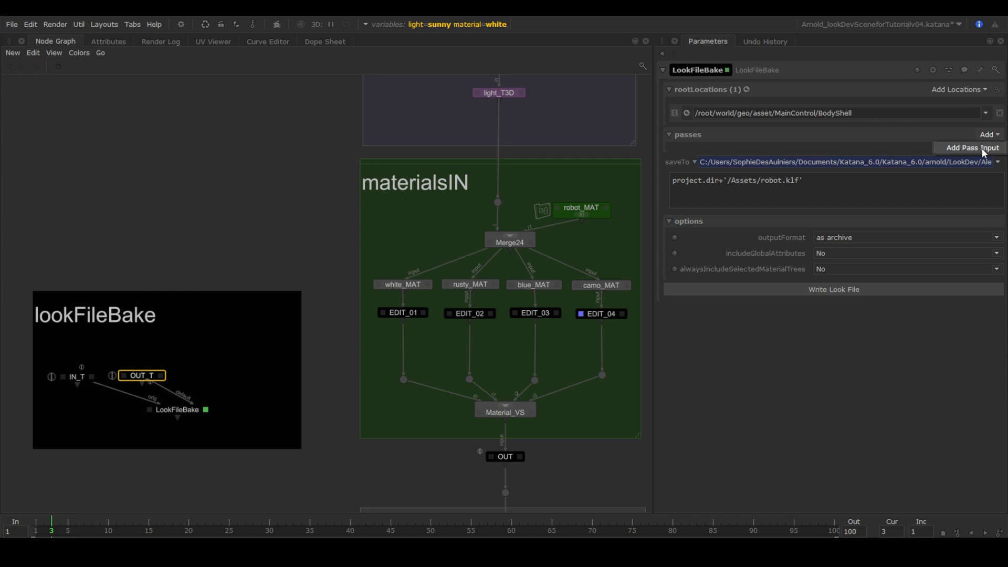
click(976, 148)
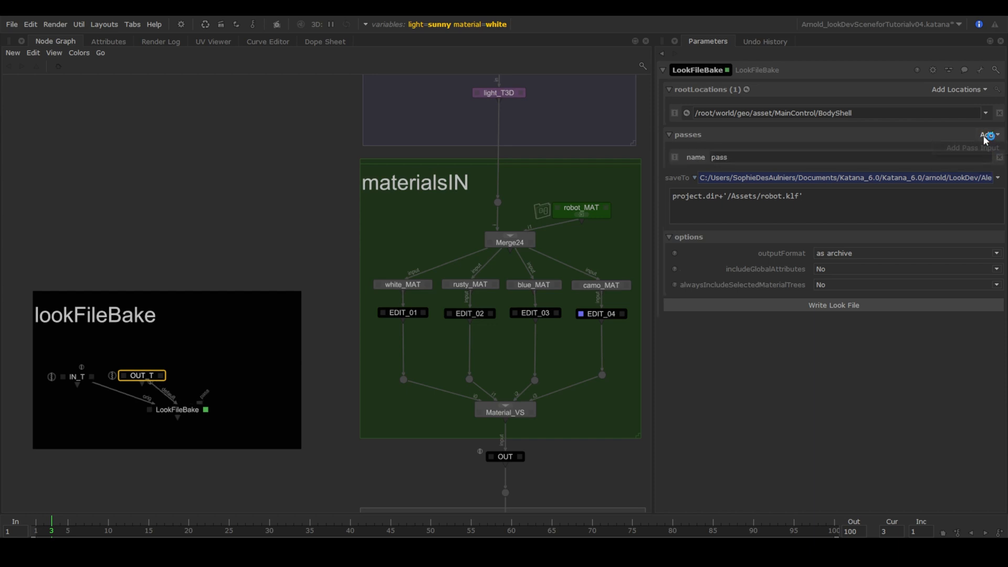
click(985, 135)
click(976, 149)
click(985, 137)
click(976, 149)
click(986, 135)
click(976, 148)
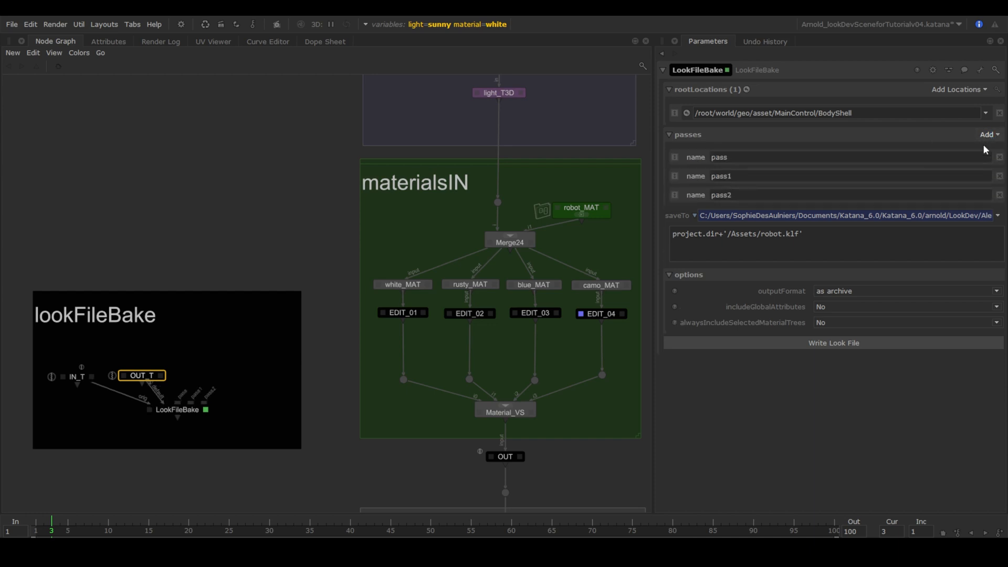
drag(744, 157, 674, 153)
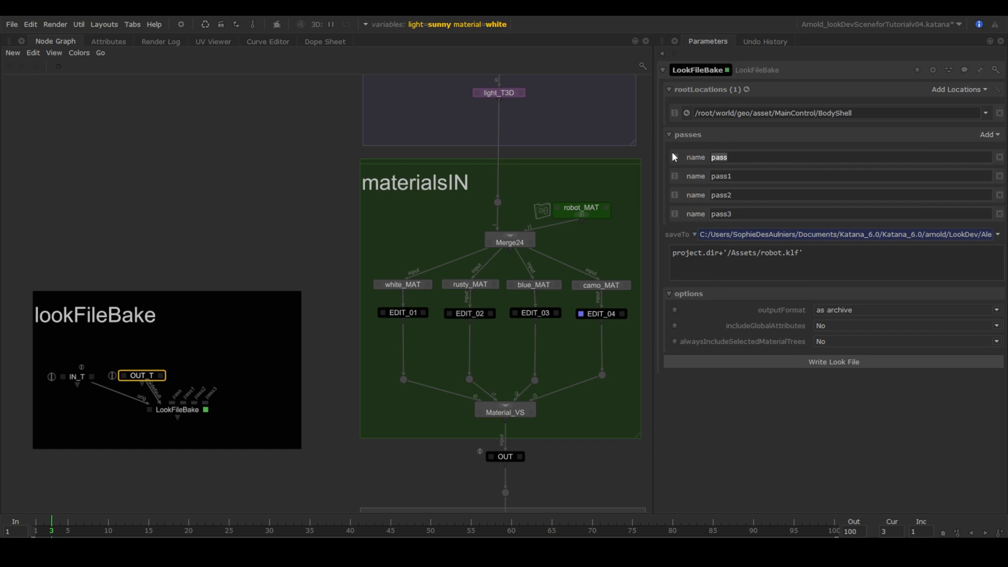
Name the passes white, rusty, blue and camo and wire them to EDIT_01–EDIT_04.
text(whiterut)
key(BackSpace)
text(sty)
drag(755, 194, 703, 195)
text(blue)
drag(746, 220, 699, 217)
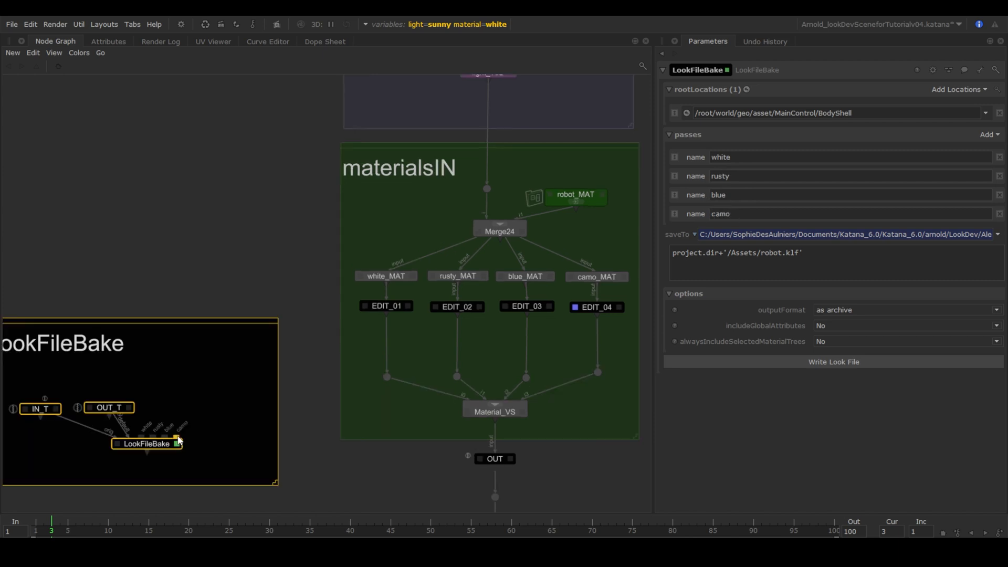
drag(177, 438, 456, 314)
drag(141, 439, 386, 315)
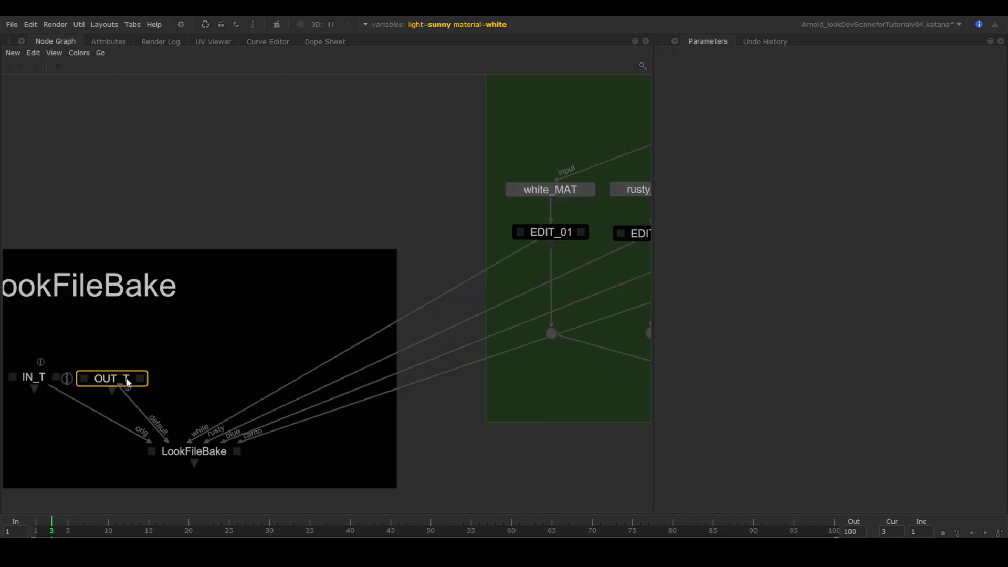
Paste a copy of OUT_T onto the white pass wire and rename it E_T01.
key(ctrl+c)
key(ctrl+v)
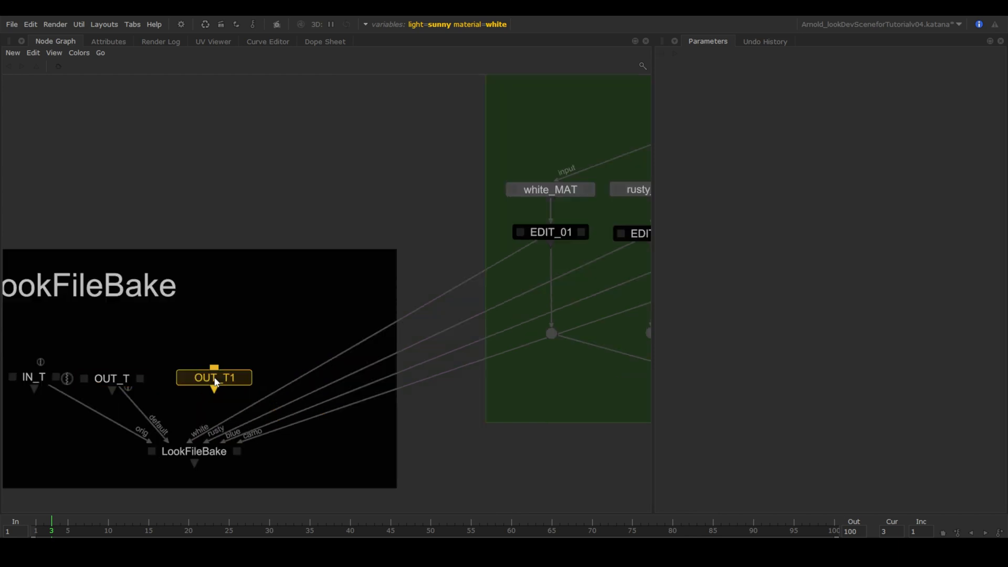
click(260, 393)
drag(260, 392, 193, 382)
double_click(193, 383)
click(689, 70)
text(EDIT_O)
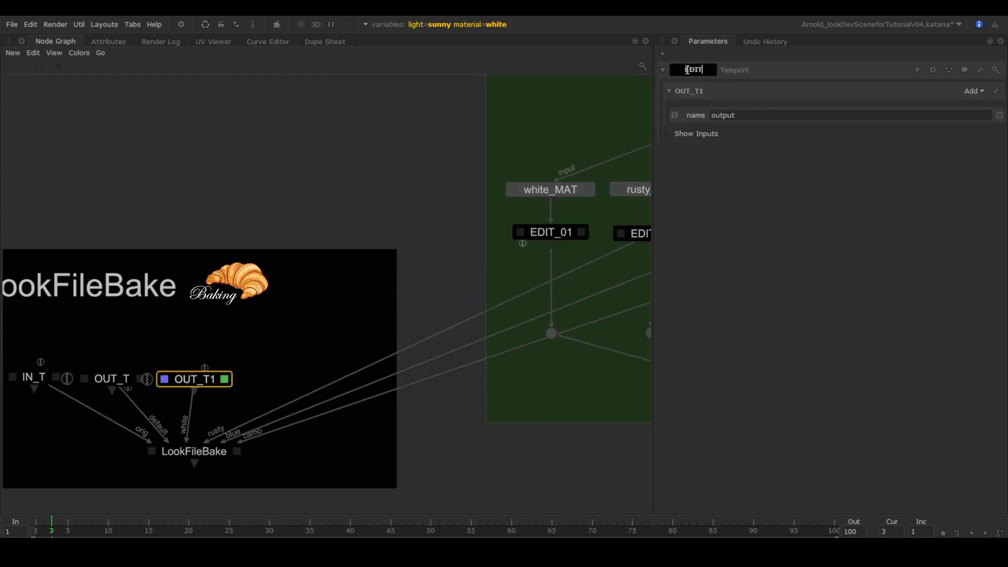
key(BackSpace)
key(BackSpace)
key(BackSpace)
key(BackSpace)
key(BackSpace)
text(_T01)
key(Return)
Paste E_T01 copies onto the rusty, blue and camo pass wires and widen the backdrop.
key(ctrl+c)
key(ctrl+v)
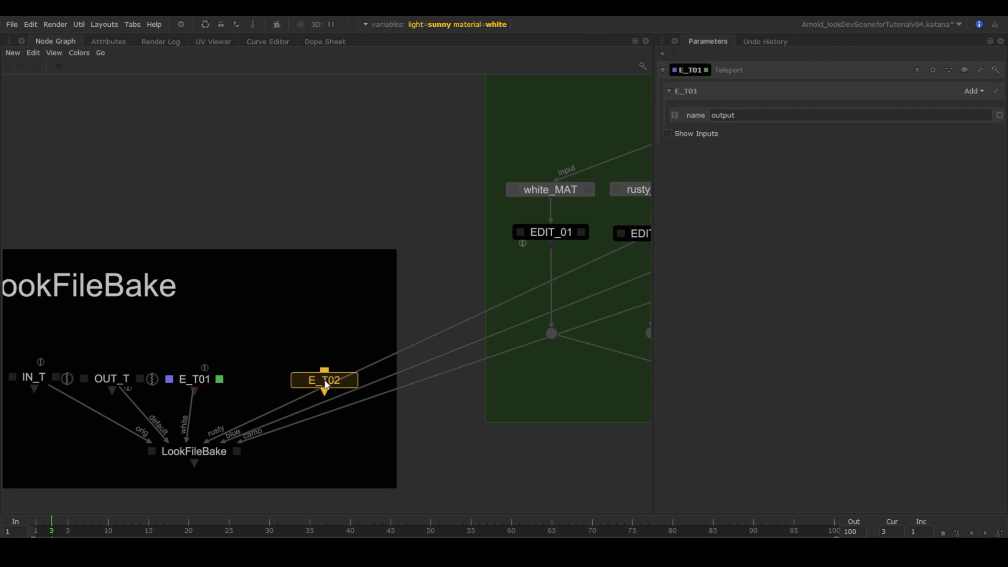
click(323, 387)
drag(324, 387, 266, 385)
key(ctrl+v)
drag(394, 485, 461, 486)
key(ctrl+v)
Begin editing the LookFileBake saveTo path for robot04.klf.
click(414, 384)
scroll(368, 446, down, 4)
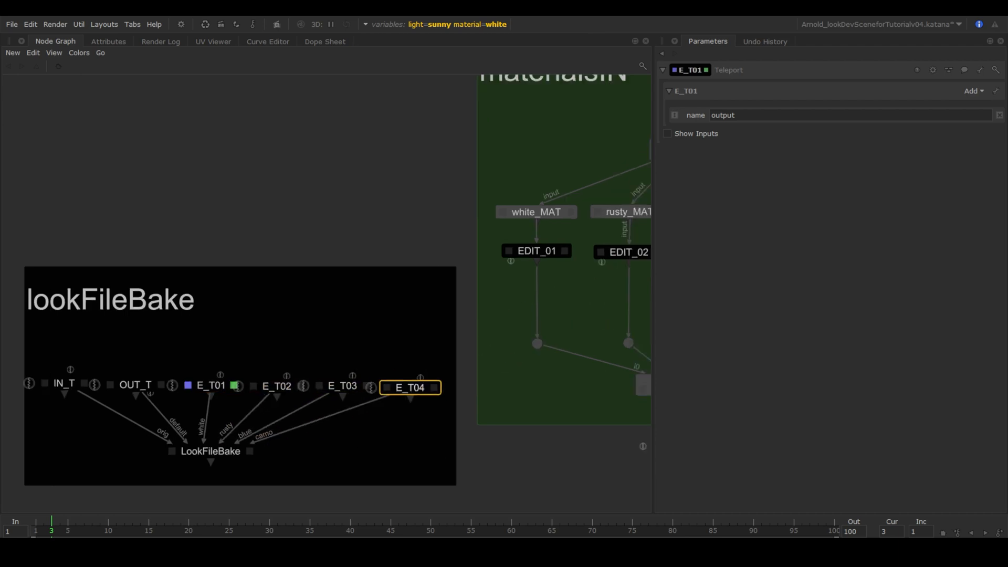
middle_drag(336, 456, 294, 445)
double_click(175, 446)
key(Left)
key(Left)
key(Left)
key(Left)
key(Left)
Finish the saveTo path as robot04.klf and write the look file.
text(04)
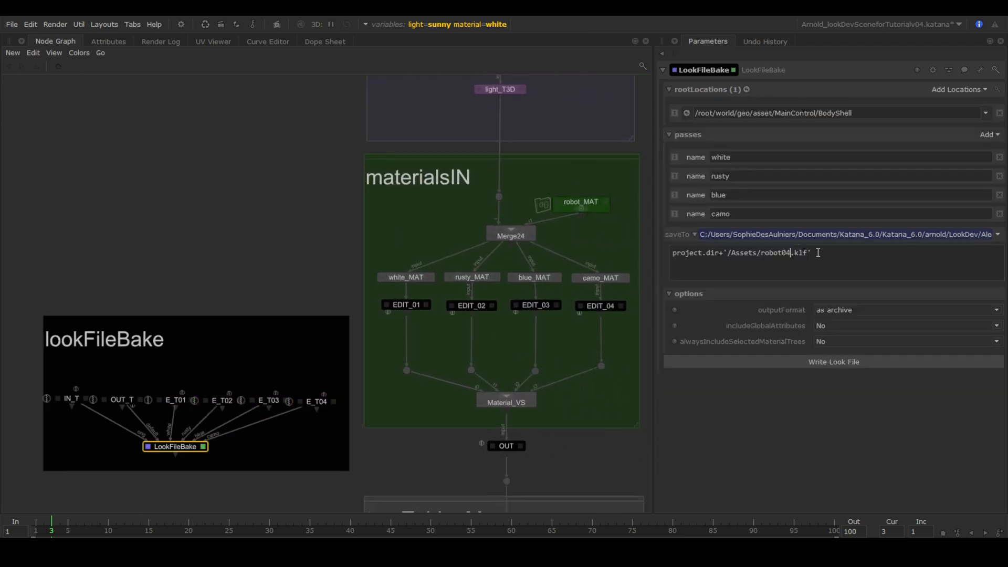
click(829, 362)
click(685, 373)
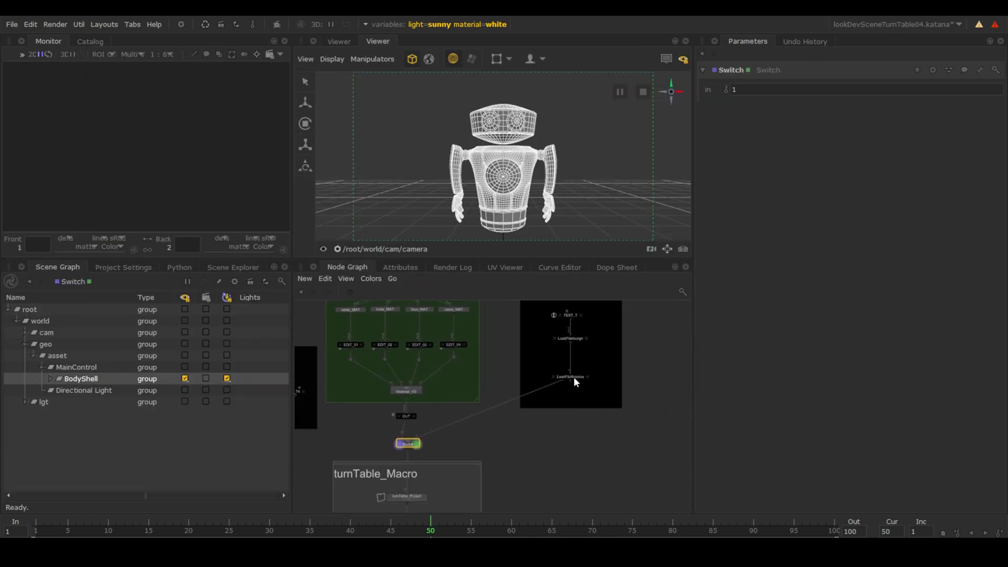
Set the LookFileResolve passName to the default pass.
double_click(574, 377)
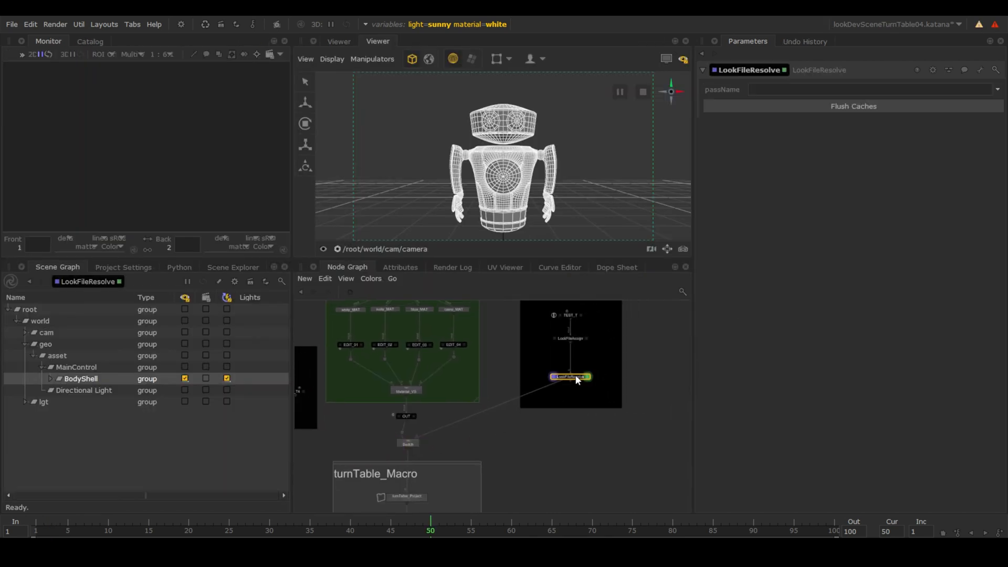
click(997, 90)
click(549, 267)
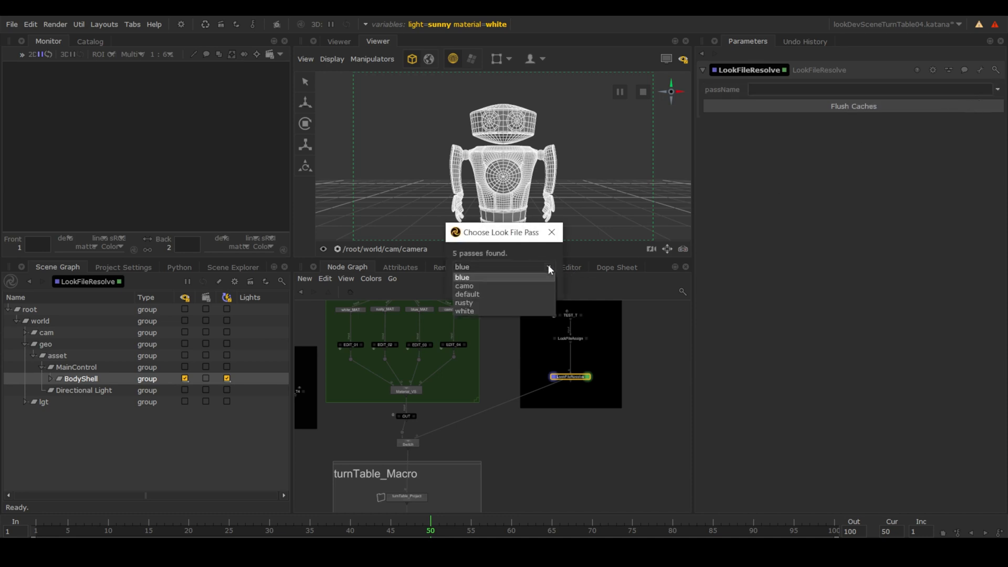
click(519, 292)
click(536, 284)
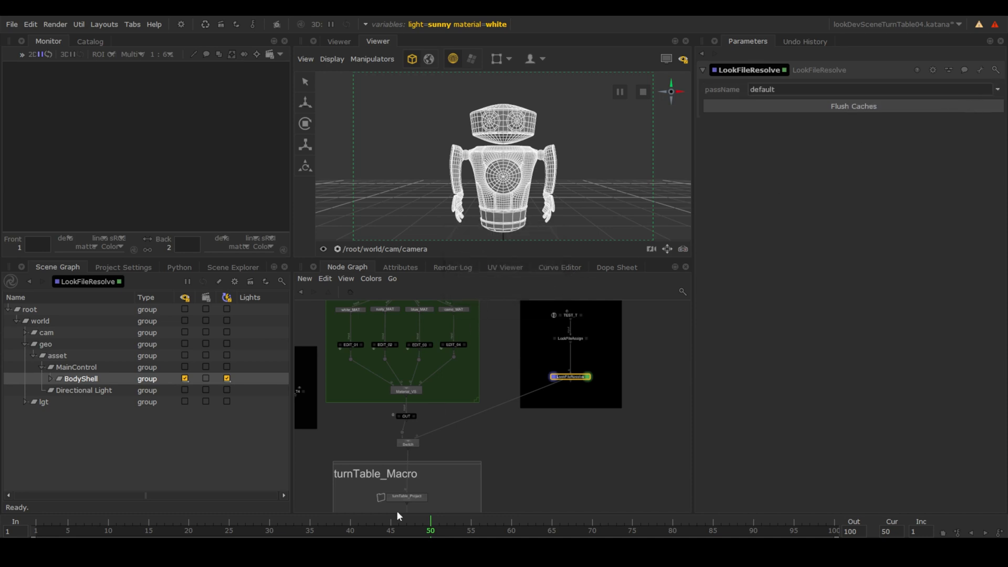
Preview render the robot from the Switch node and show the Viewer shaded.
double_click(408, 444)
right_click(412, 443)
click(449, 313)
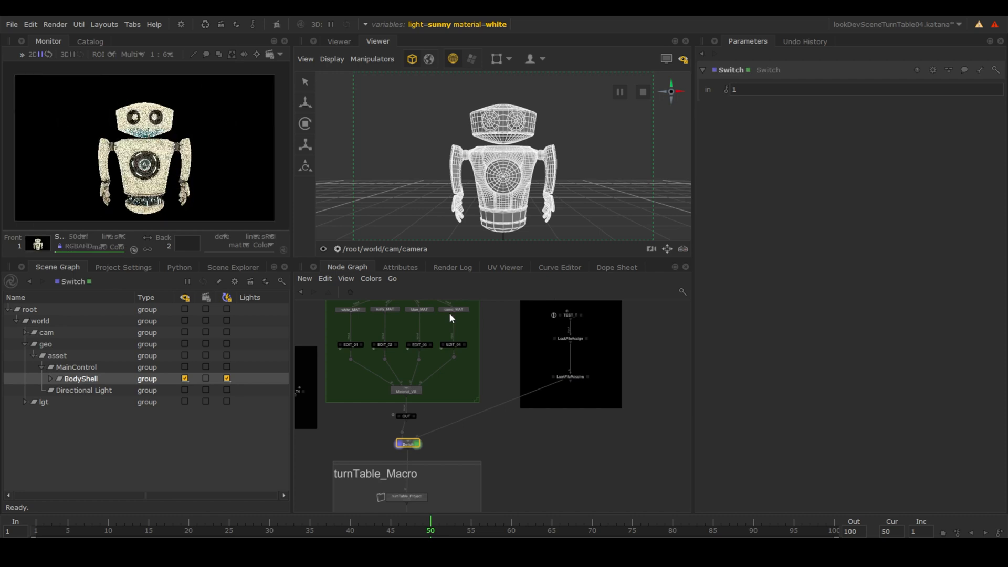
click(665, 58)
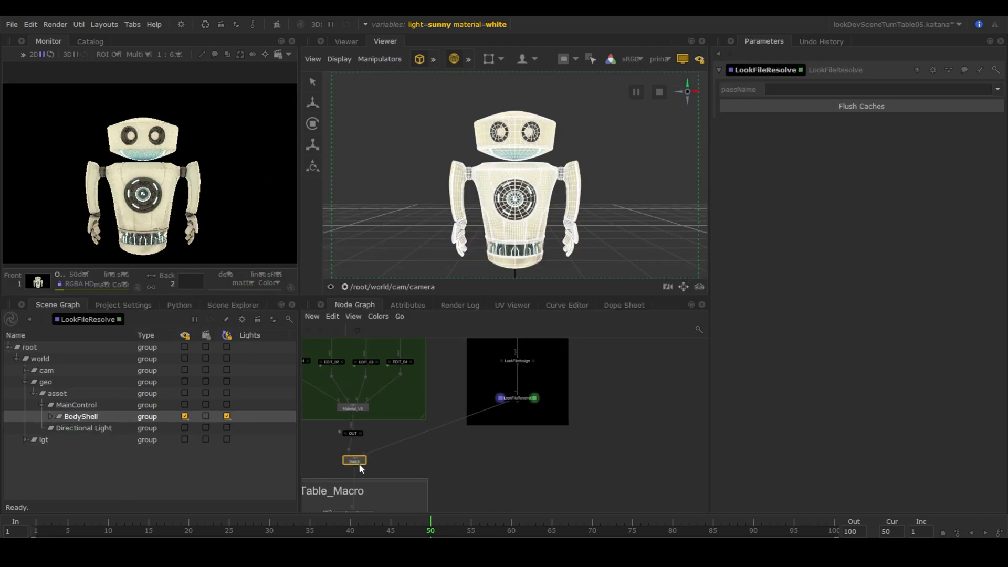
Choose the camo look file pass and live-render the robot from the Switch node.
key(v)
click(998, 89)
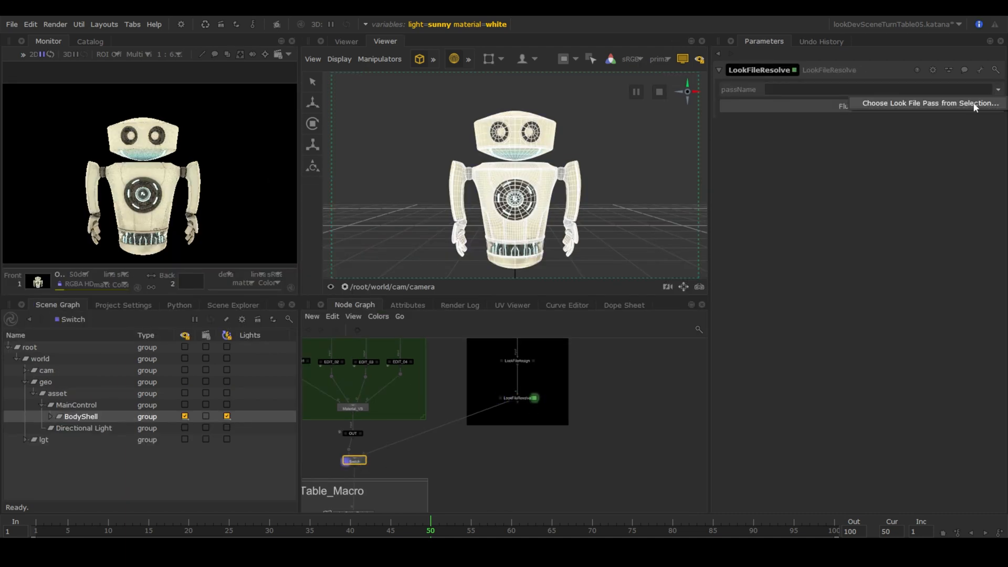
click(974, 104)
click(538, 267)
click(518, 285)
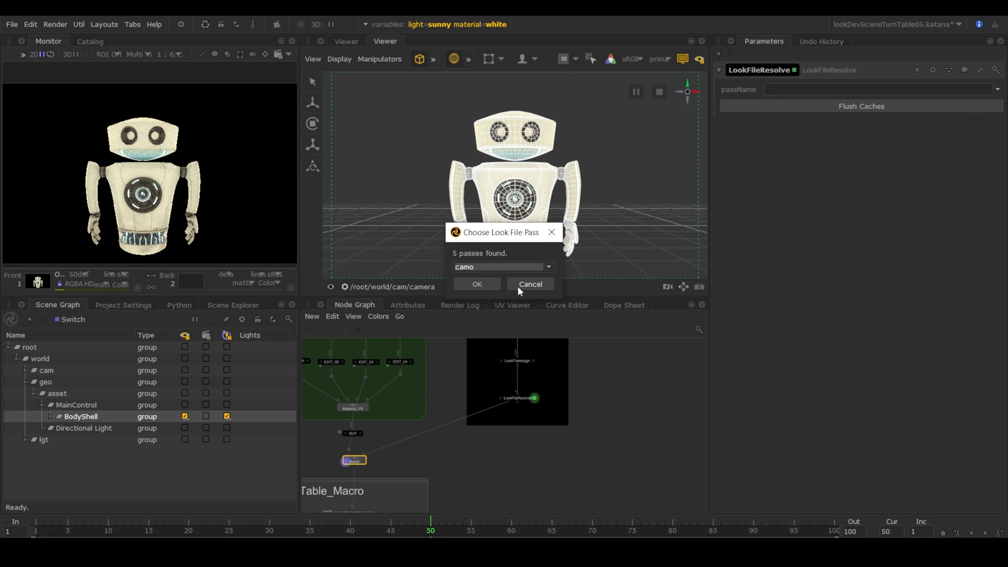
click(477, 284)
right_click(356, 461)
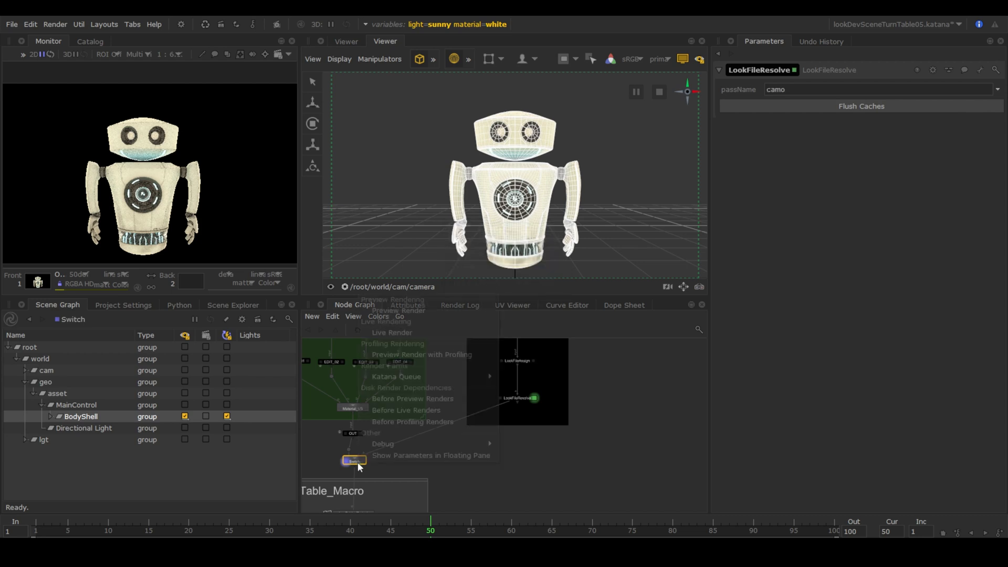
click(408, 333)
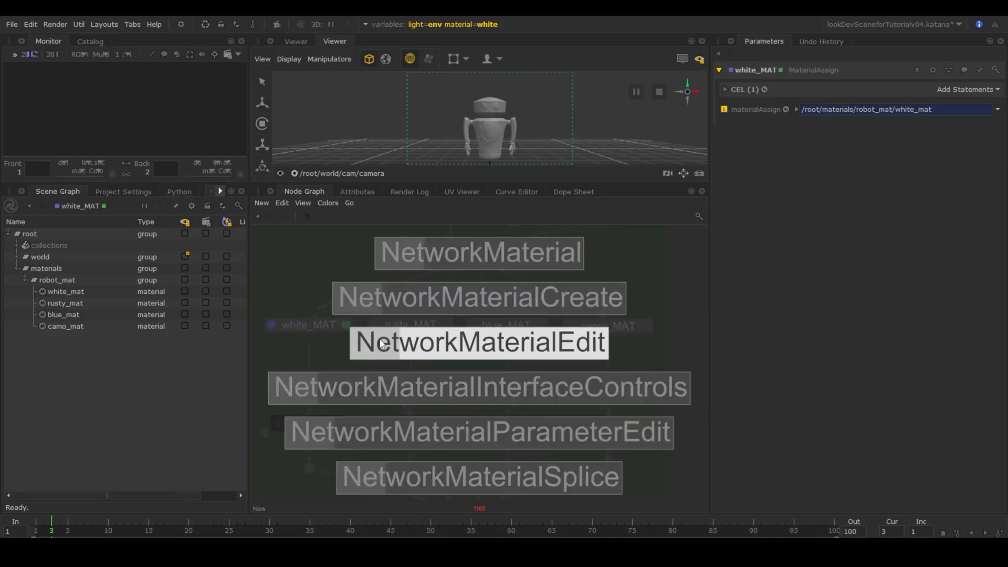
Insert a NetworkMaterialEdit between white_MAT and EDIT_01 targeting the white_mat material.
click(311, 366)
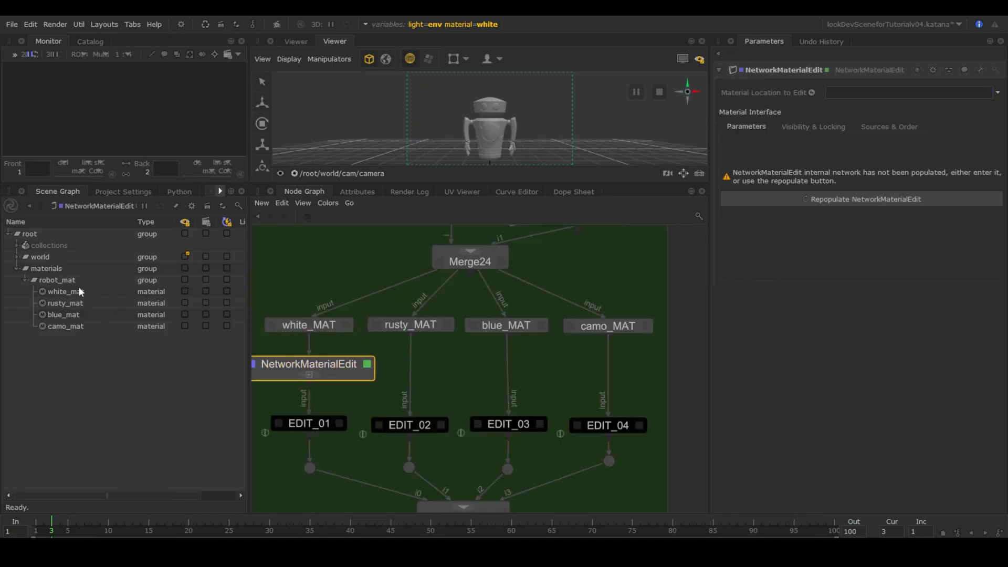
drag(79, 288, 840, 94)
click(834, 201)
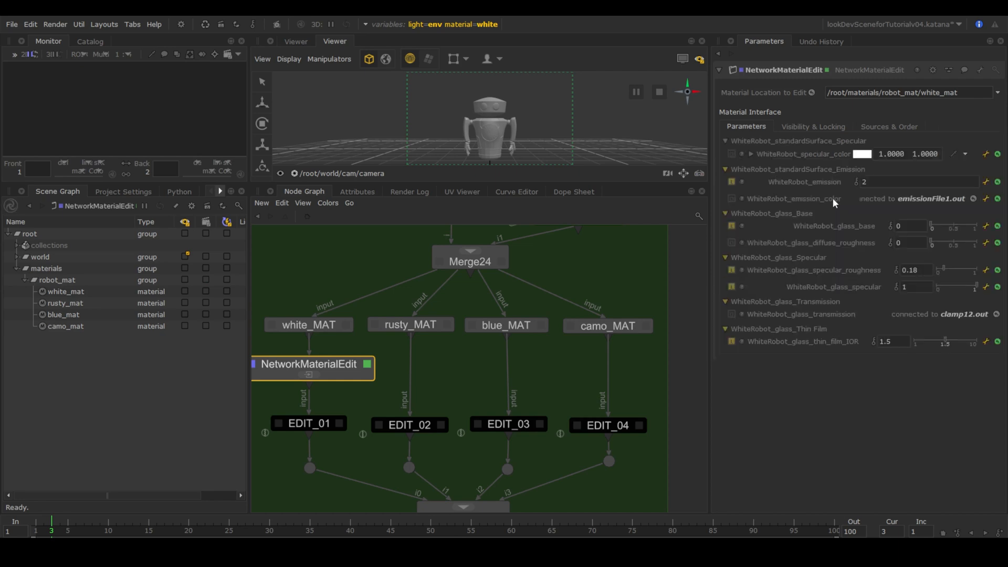
Enlarge the material edit network and override the emission texture filename.
middle_drag(461, 368, 489, 365)
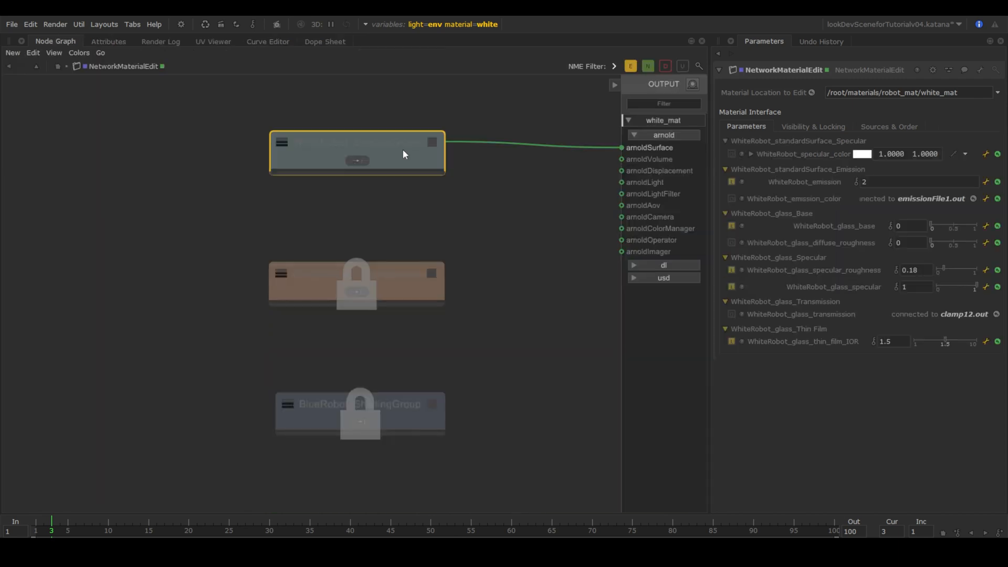
key(e)
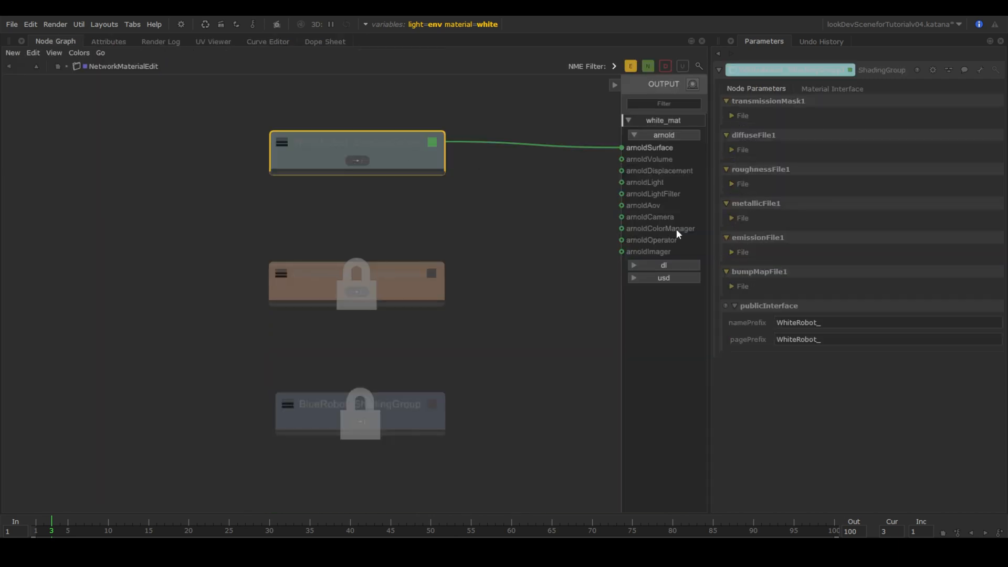
click(731, 252)
click(944, 266)
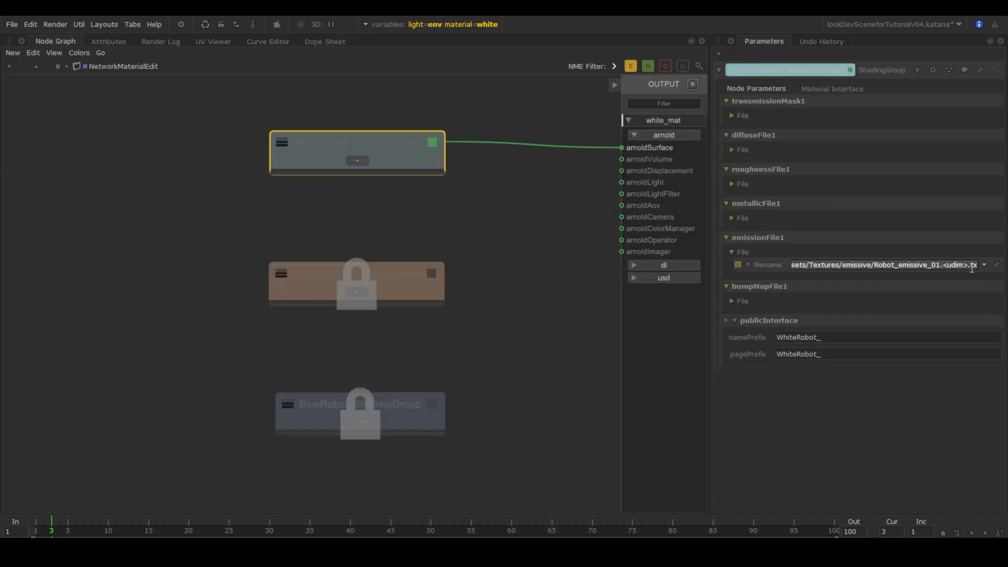
click(936, 264)
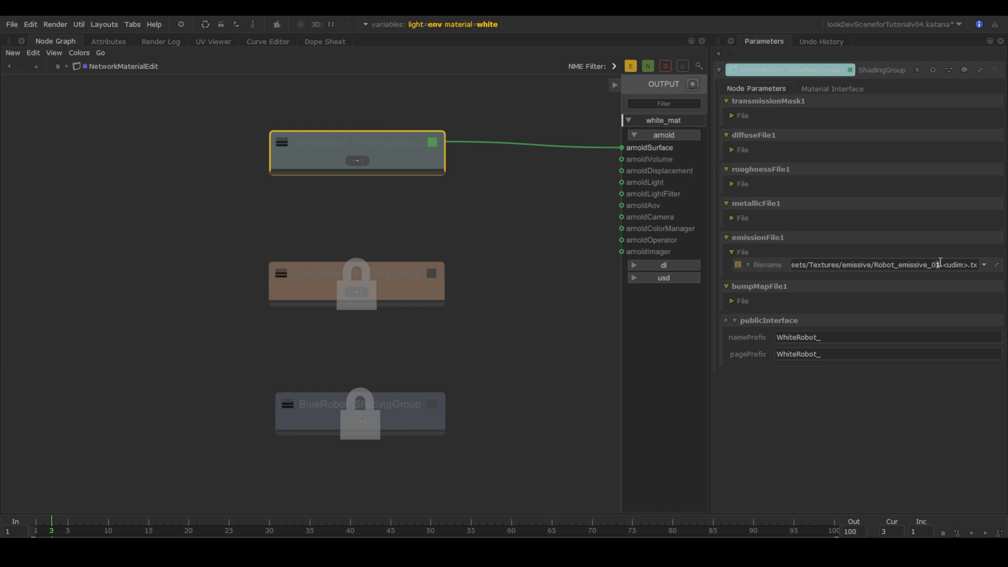
key(Return)
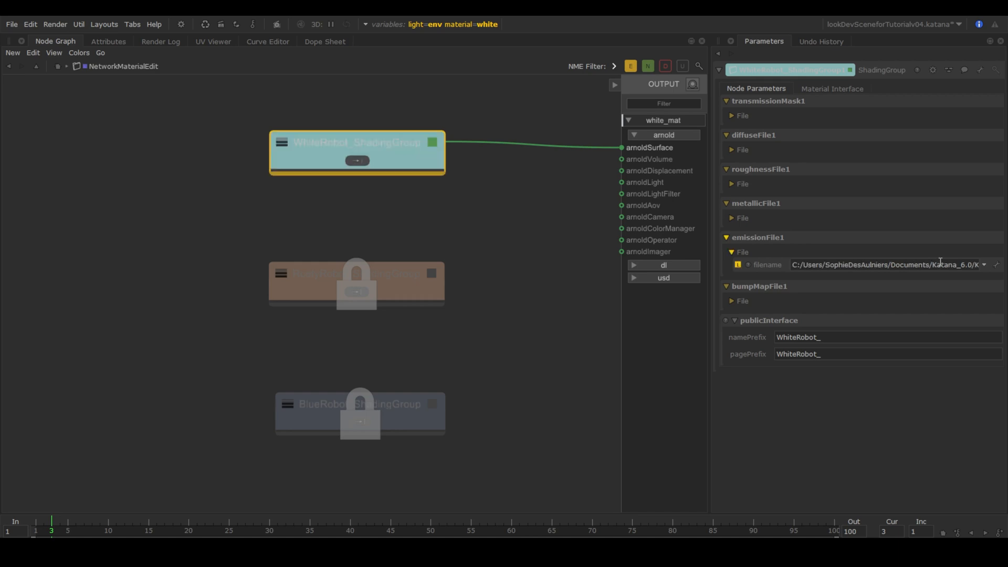
Inside WhiteRobot_ShadingGroup, insert a color_correct node after the emissive texture (bumpMapFile).
click(357, 161)
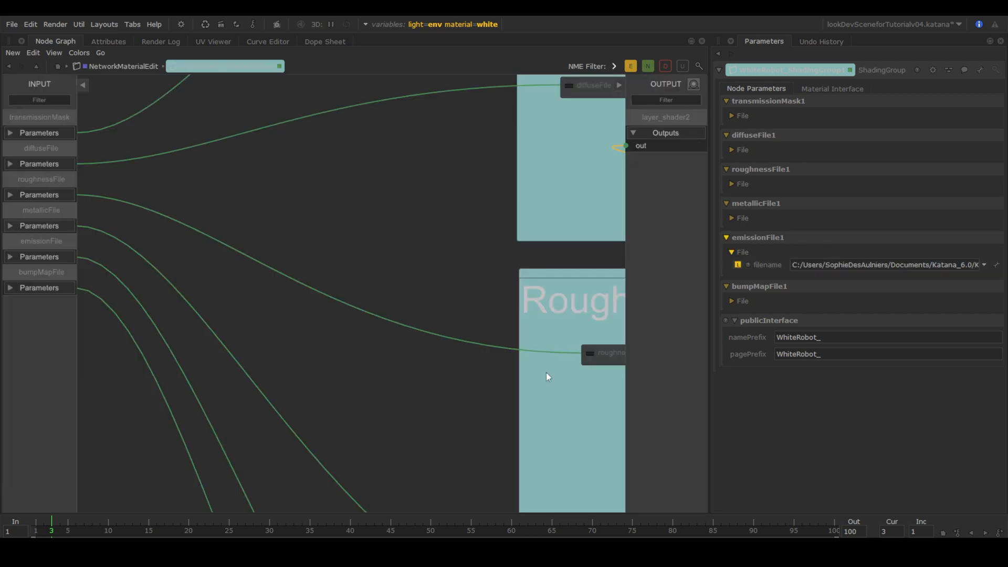
middle_drag(545, 374, 263, 105)
middle_drag(495, 419, 498, 217)
key(Tab)
text(colo)
click(497, 192)
click(504, 252)
middle_drag(504, 252, 381, 290)
click(344, 284)
click(429, 320)
middle_drag(214, 442, 263, 360)
double_click(266, 345)
click(399, 309)
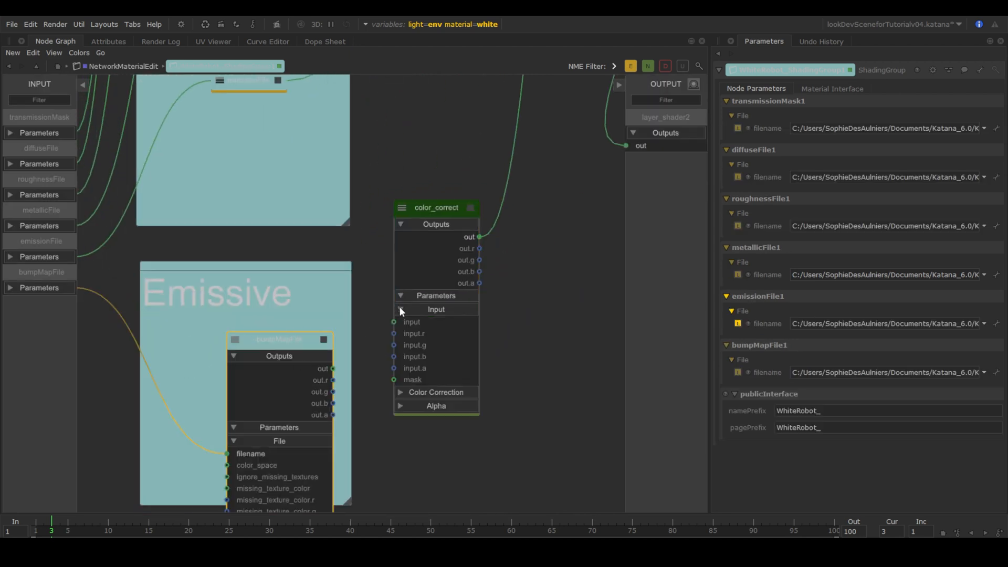
click(332, 368)
click(394, 320)
click(452, 209)
Give color_correct exposure 2 and multiply green 0.15, then tidy it into the Emissive backdrop.
key(e)
click(732, 149)
double_click(850, 246)
text(2)
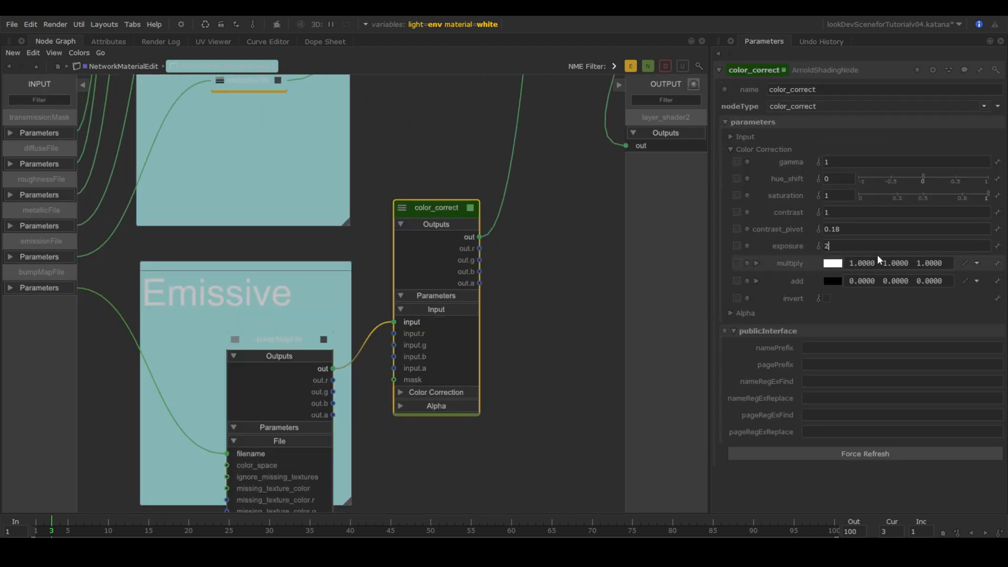
double_click(894, 263)
text(.15)
key(Return)
double_click(291, 341)
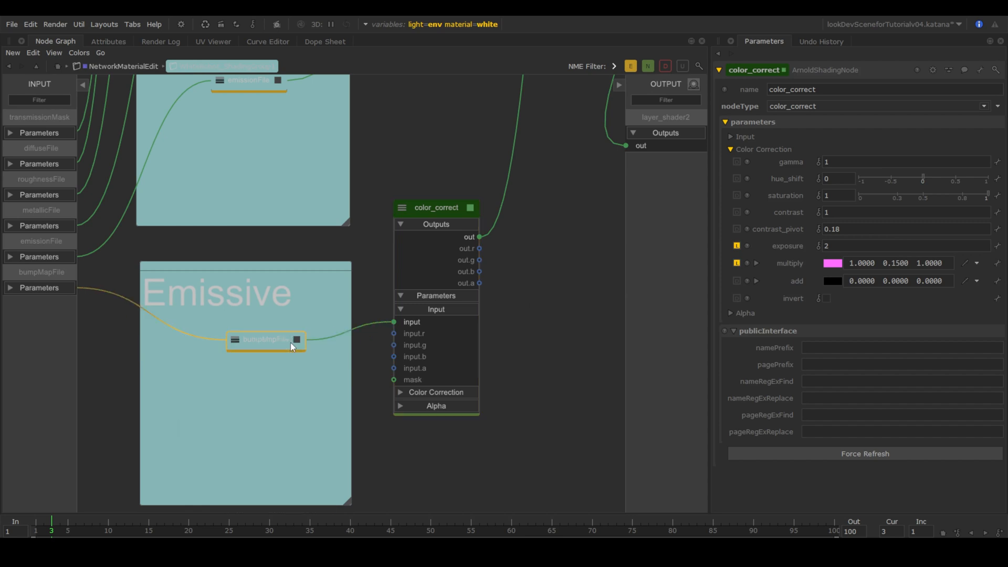
double_click(433, 209)
drag(434, 209, 295, 433)
drag(262, 342, 194, 417)
Insert a second color_correct node (color_correct1) after the diffuse texture (diffuseFile).
scroll(423, 409, down, 5)
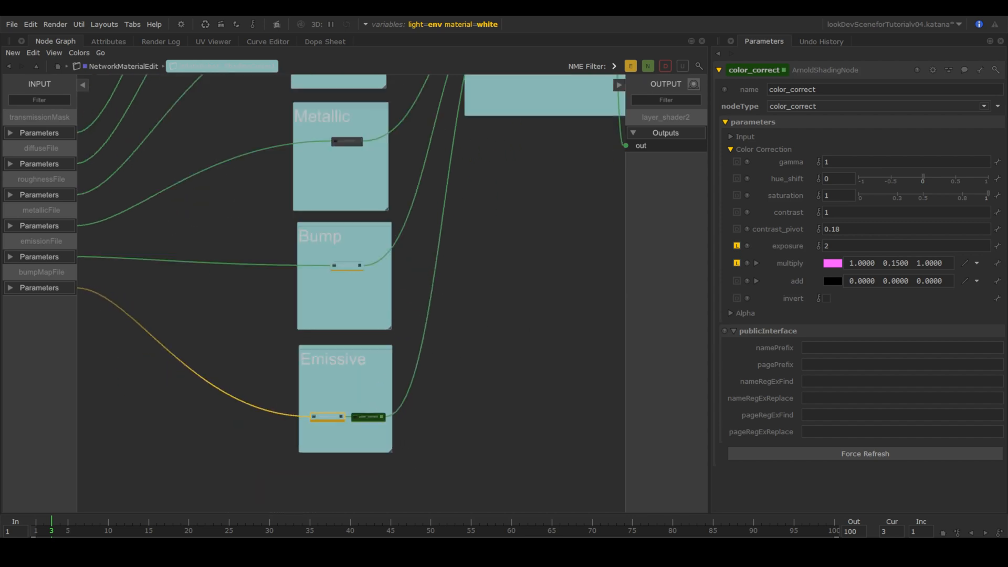
middle_drag(367, 137, 349, 390)
middle_drag(352, 156, 354, 257)
scroll(352, 254, up, 5)
key(Tab)
key(Return)
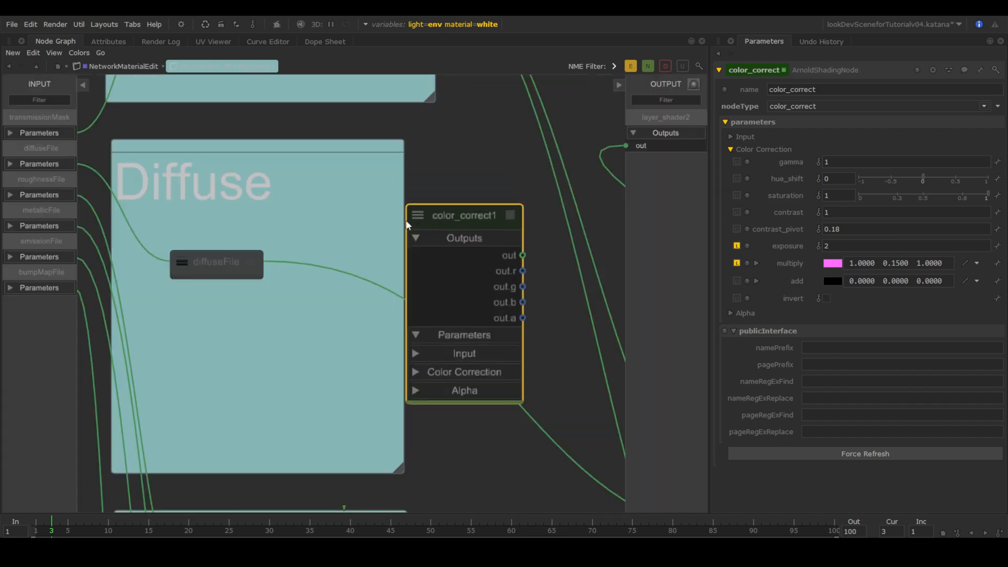
click(363, 251)
double_click(222, 258)
click(371, 381)
drag(314, 301, 363, 414)
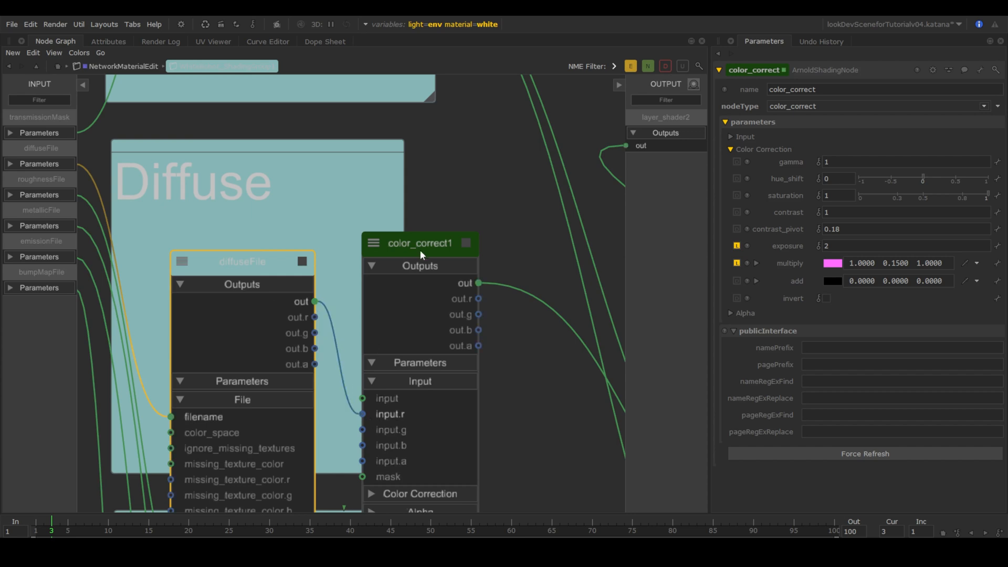
Set color_correct1 to hue shift -0.6, saturation 2 and multiply green 0.7.
click(420, 250)
text(-.6)
drag(839, 180, 803, 196)
key(Return)
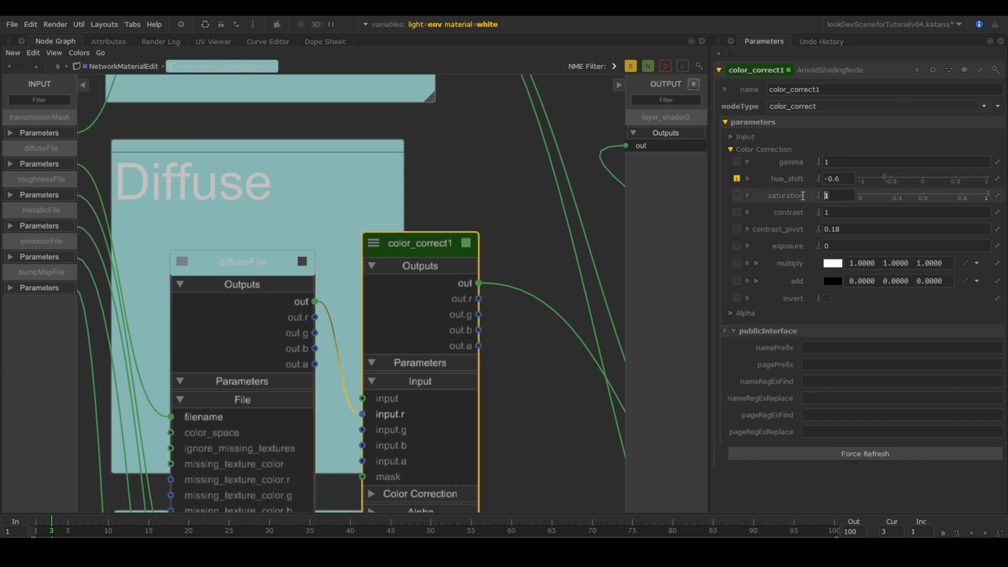
text(2)
key(Return)
drag(881, 263, 917, 245)
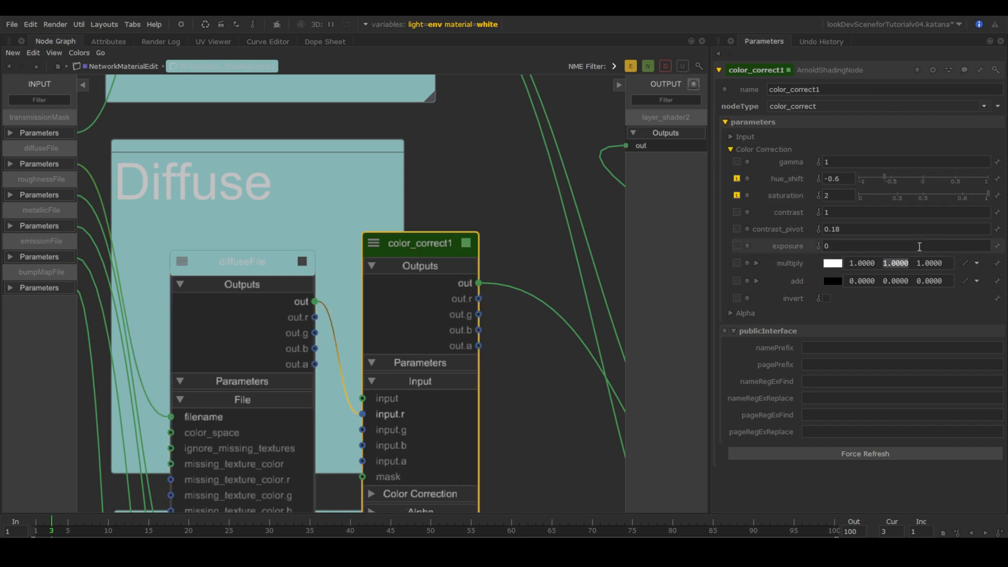
text(.7)
key(Return)
Collapse and arrange the diffuse texture and color_correct1 side by side, viewing the whole network.
double_click(257, 261)
double_click(399, 251)
drag(227, 265, 183, 260)
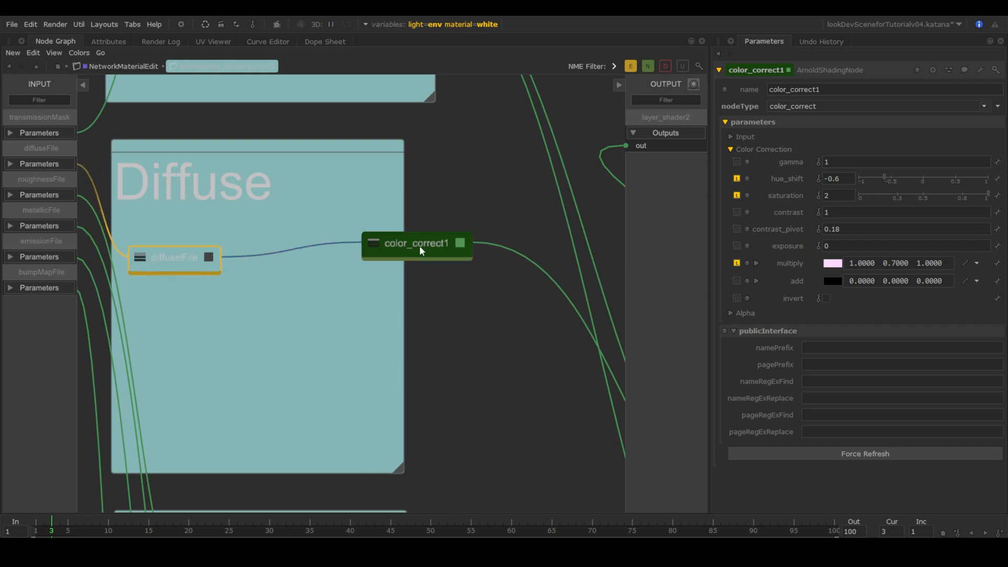
drag(420, 247, 322, 262)
scroll(523, 291, down, 8)
middle_drag(580, 377, 471, 271)
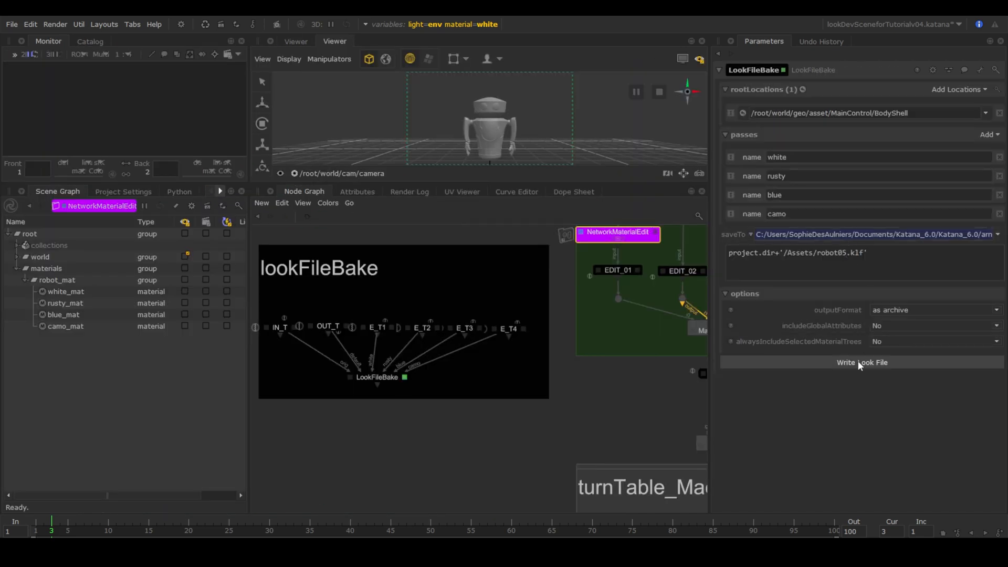
Write the look file as robot05.klf and add a LookFileAssign node under TEST_T.
click(857, 360)
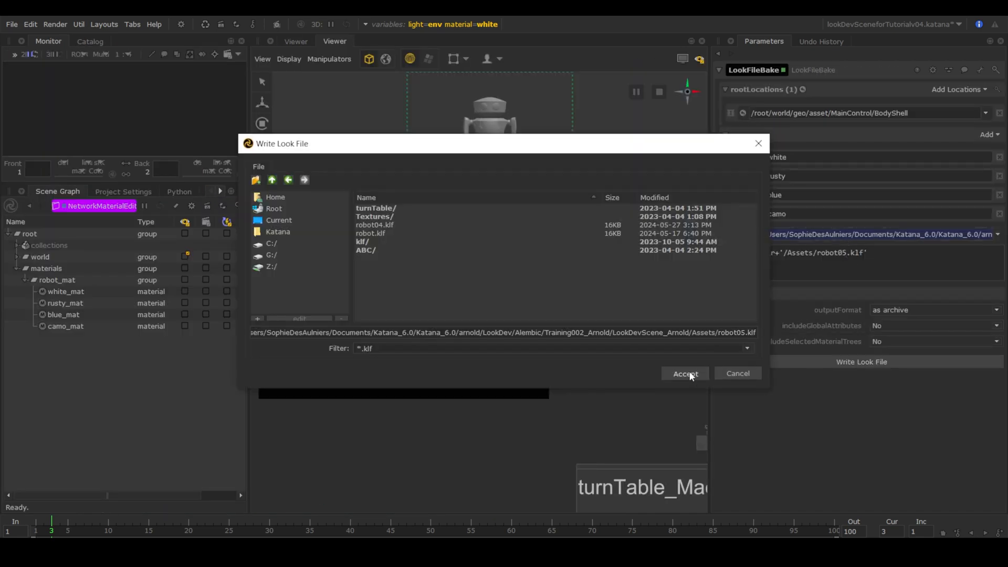
click(685, 373)
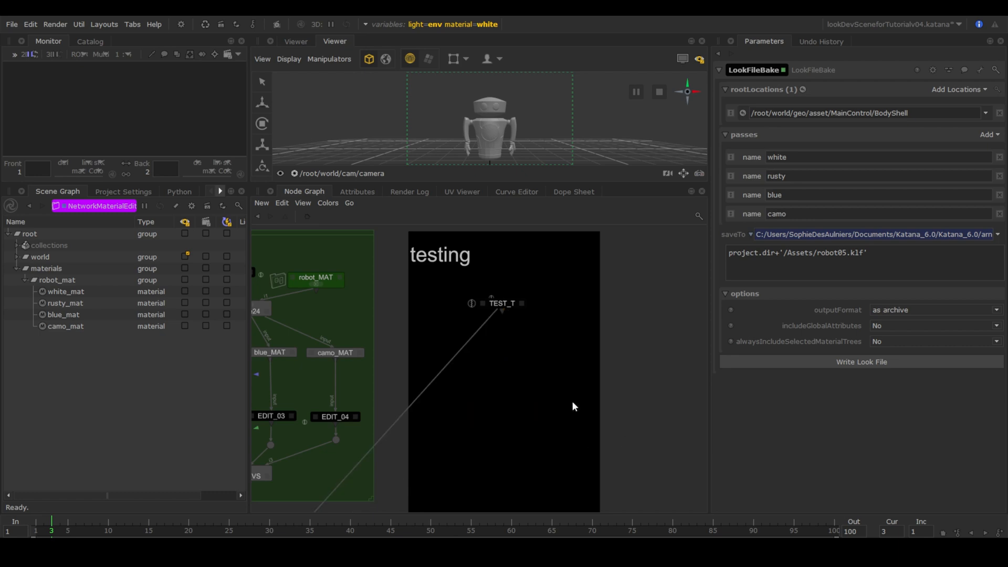
key(Tab)
text(look)
click(492, 244)
click(502, 363)
click(532, 362)
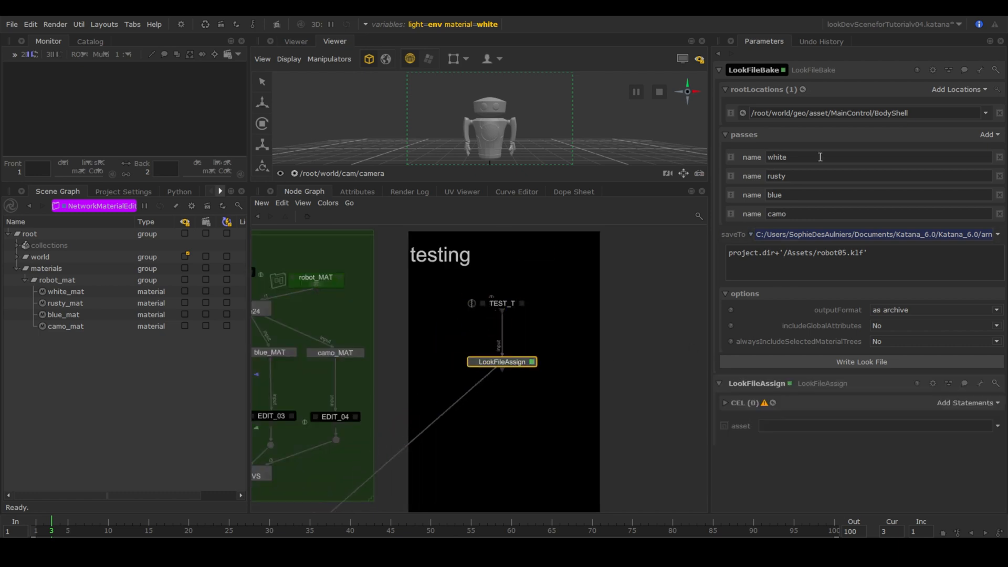
Target BodyShell in LookFileAssign's CEL and set its asset to the saveTo path expression.
click(985, 113)
click(787, 127)
middle_drag(175, 303, 956, 404)
drag(869, 253, 723, 264)
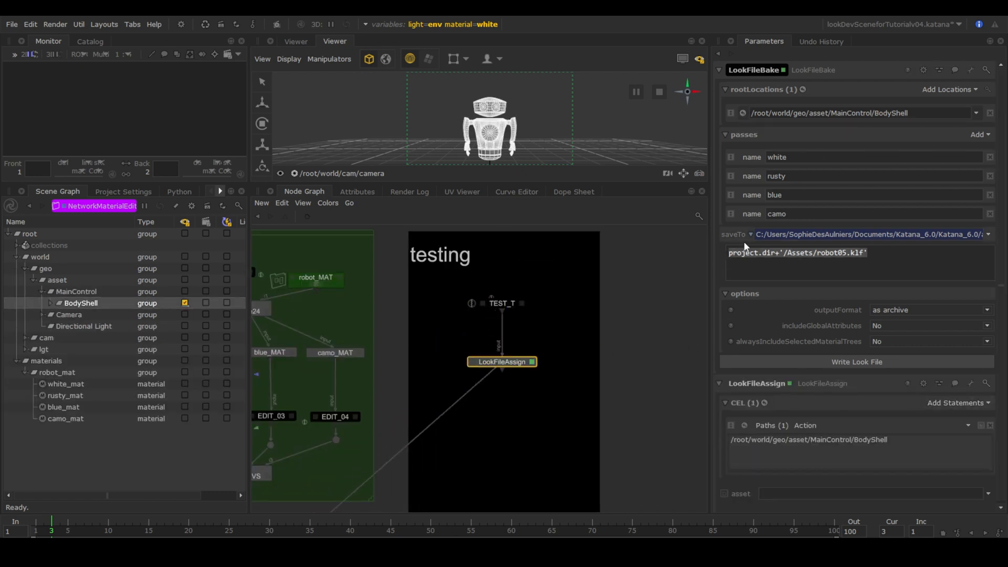
key(ctrl+c)
right_click(749, 495)
click(774, 410)
click(757, 495)
drag(745, 482, 618, 459)
key(ctrl+v)
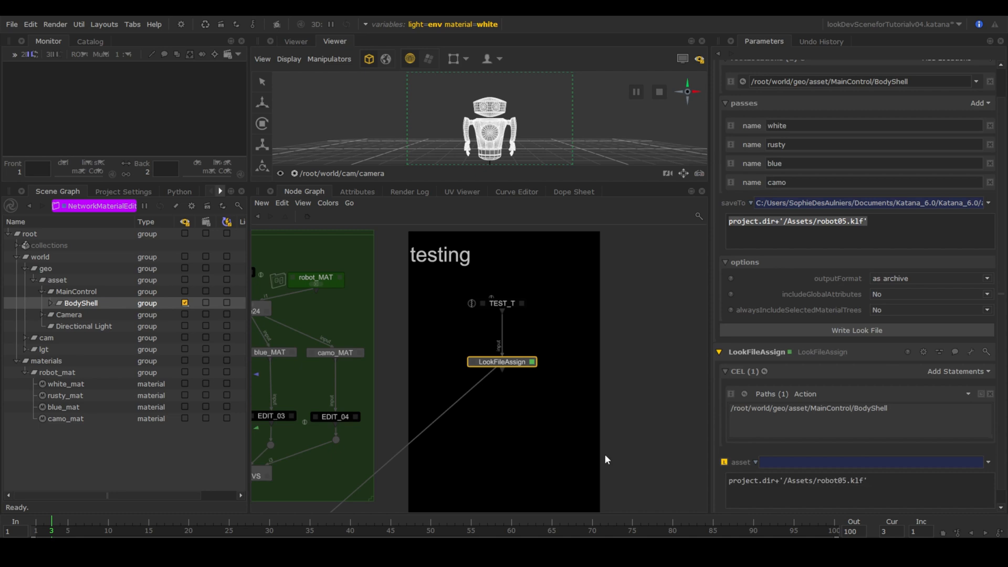
click(604, 455)
Add a LookFileResolve below LookFileAssign, view from it, and choose the 'white' pass.
key(Tab)
text(look)
click(479, 486)
click(503, 436)
key(e)
key(v)
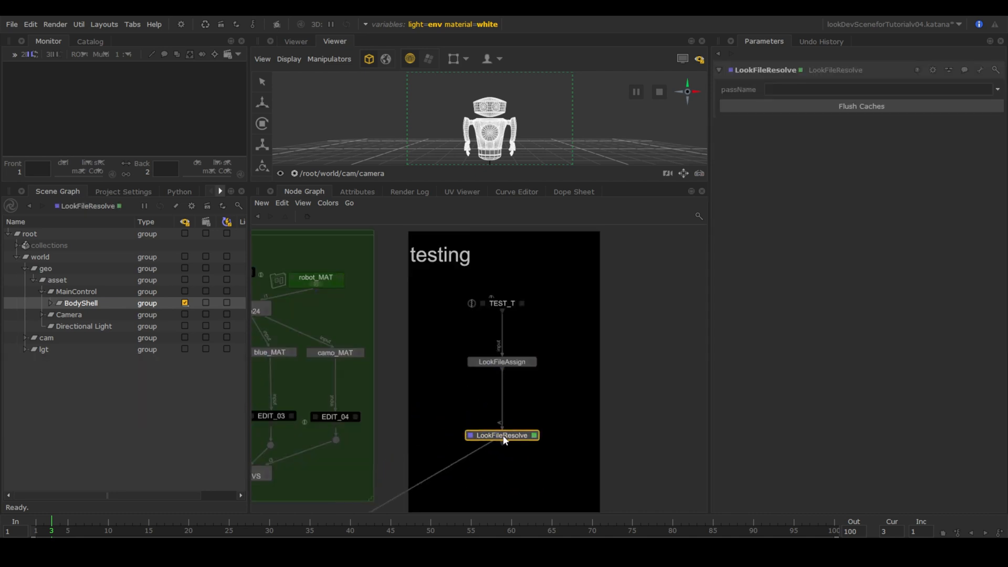
click(997, 89)
click(990, 104)
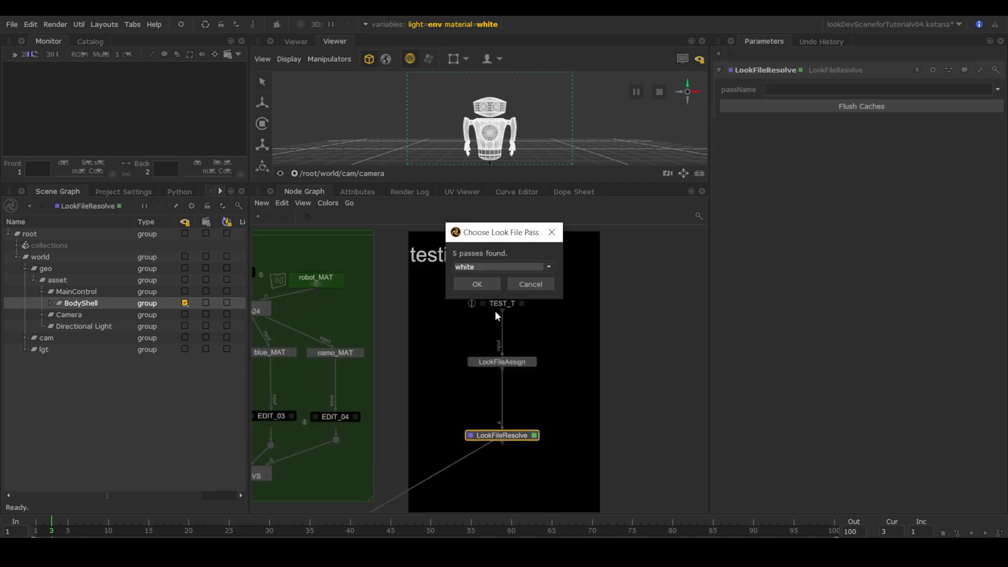
click(476, 284)
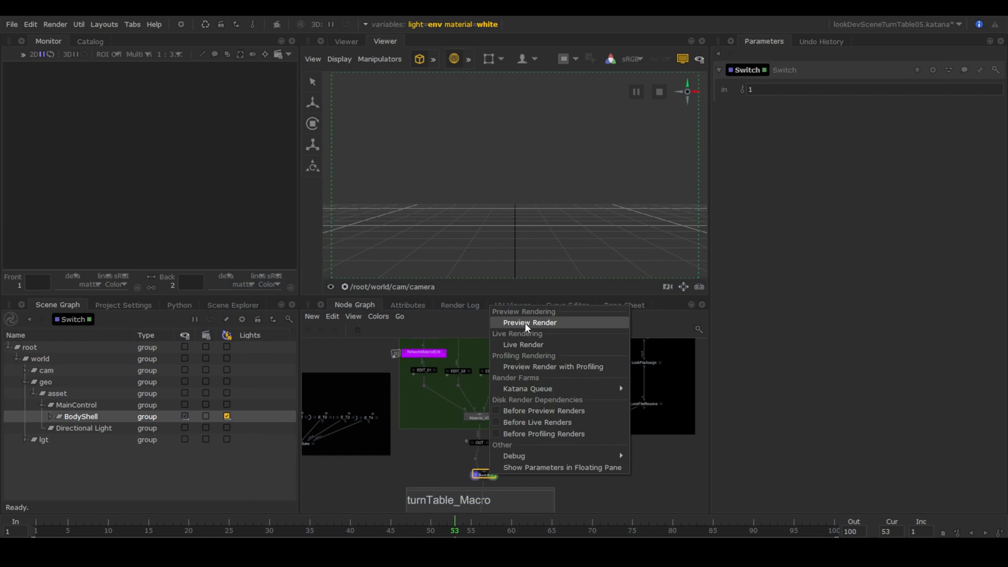
Preview-render the turntable scene from the Switch node to see the pink-tinted robot.
click(524, 323)
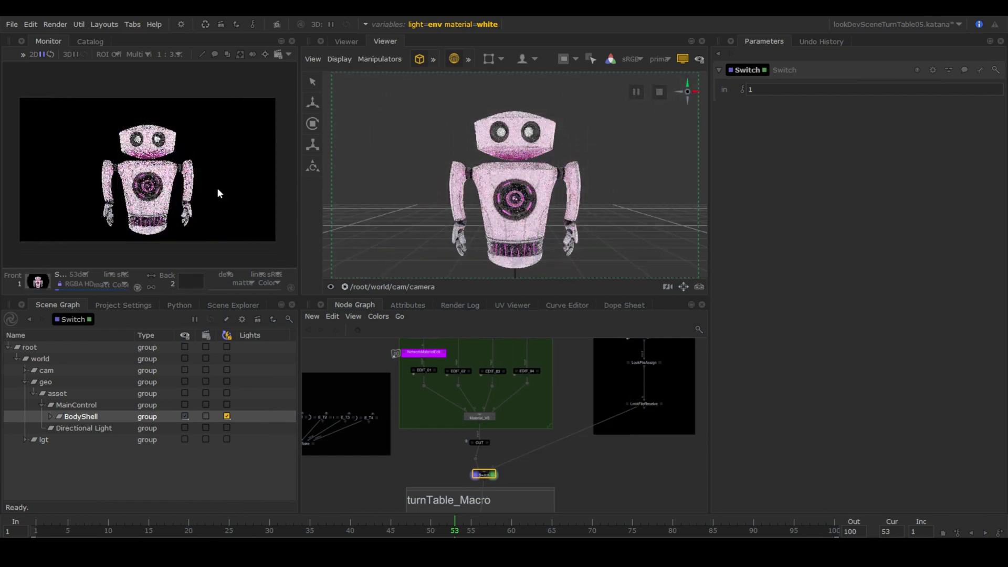
scroll(218, 189, up, 3)
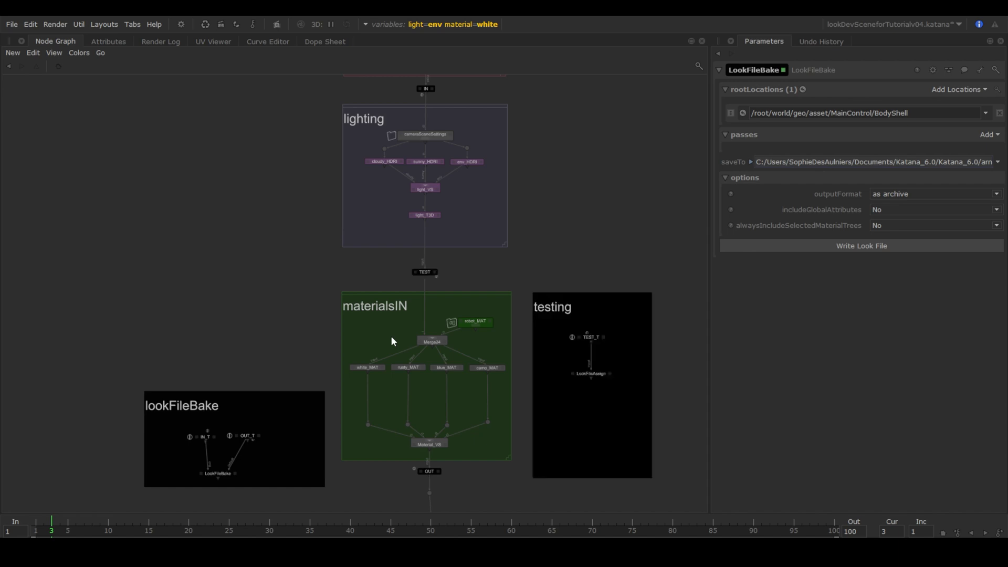
Check LookFileAssign's CEL and robot05.klf asset, then wire LookFileResolve into the Switch below OUT.
click(609, 373)
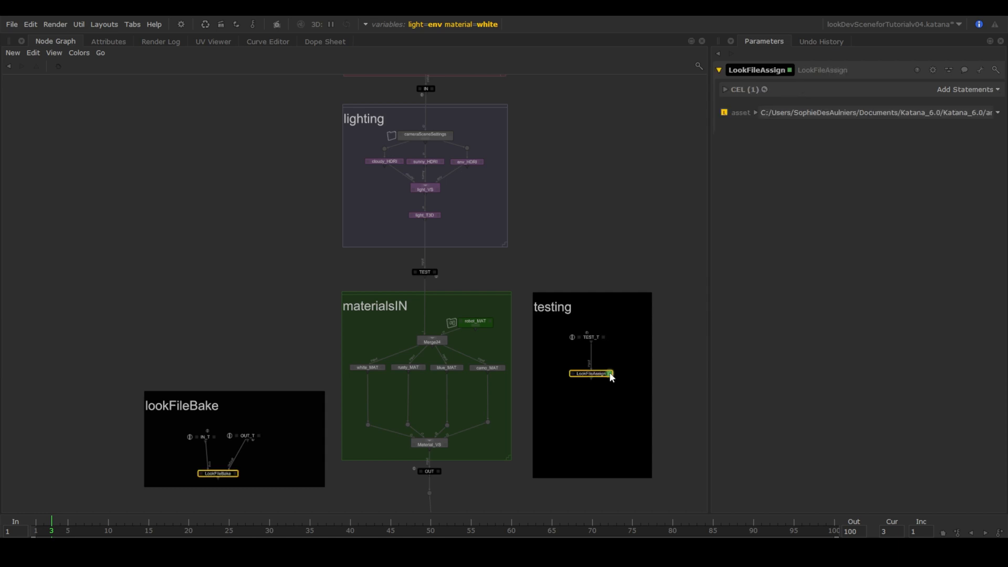
click(725, 89)
click(755, 180)
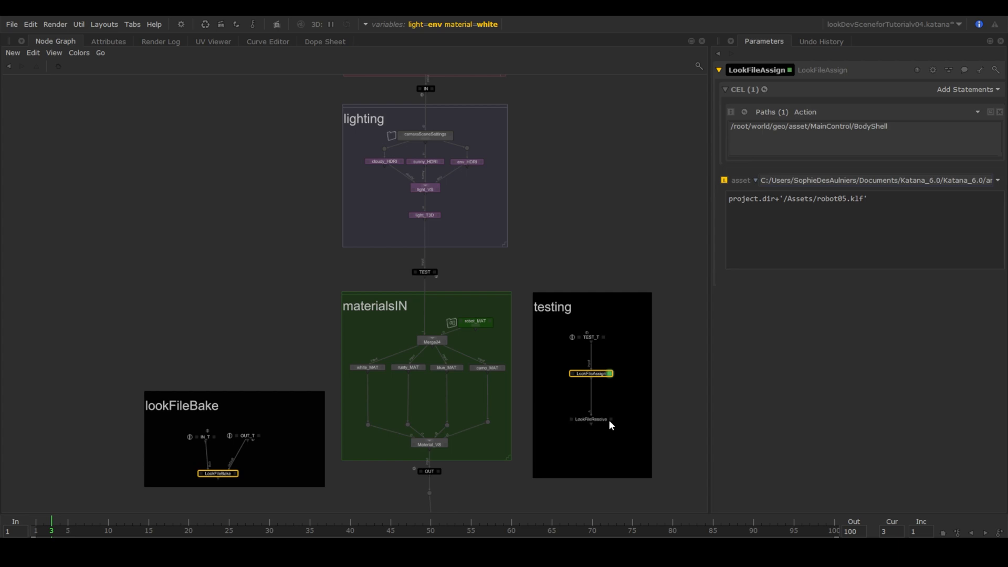
drag(608, 420, 446, 430)
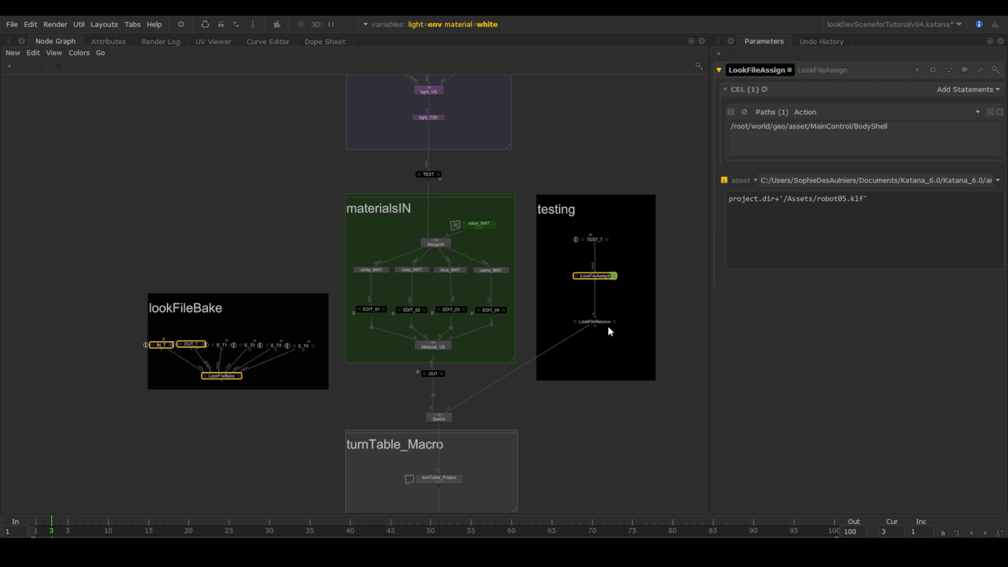
scroll(276, 399, up, 3)
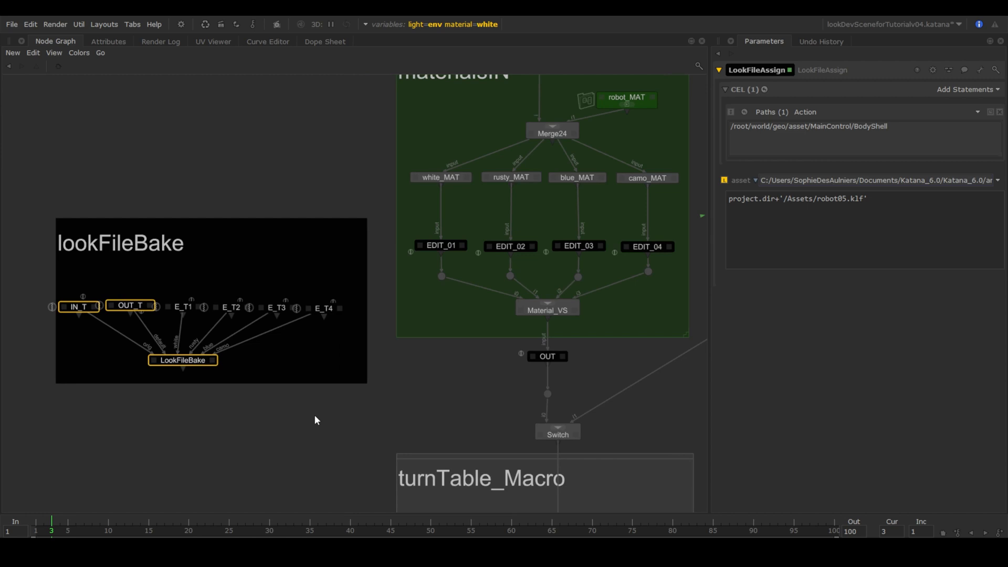